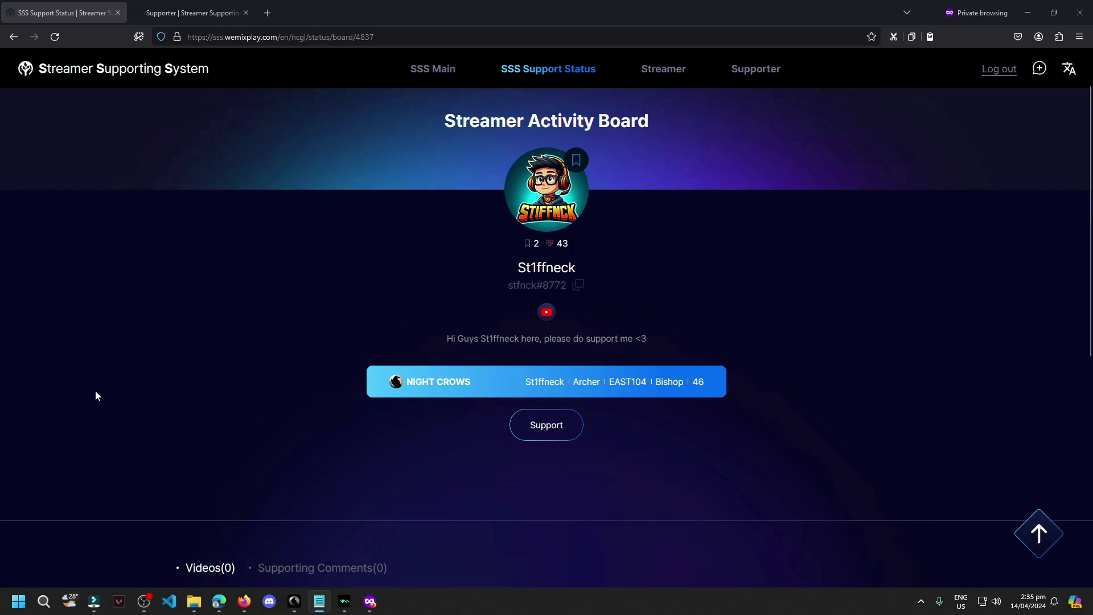
- Bring Firefox with the streamer's Night Crows activity board to the front
click(234, 431)
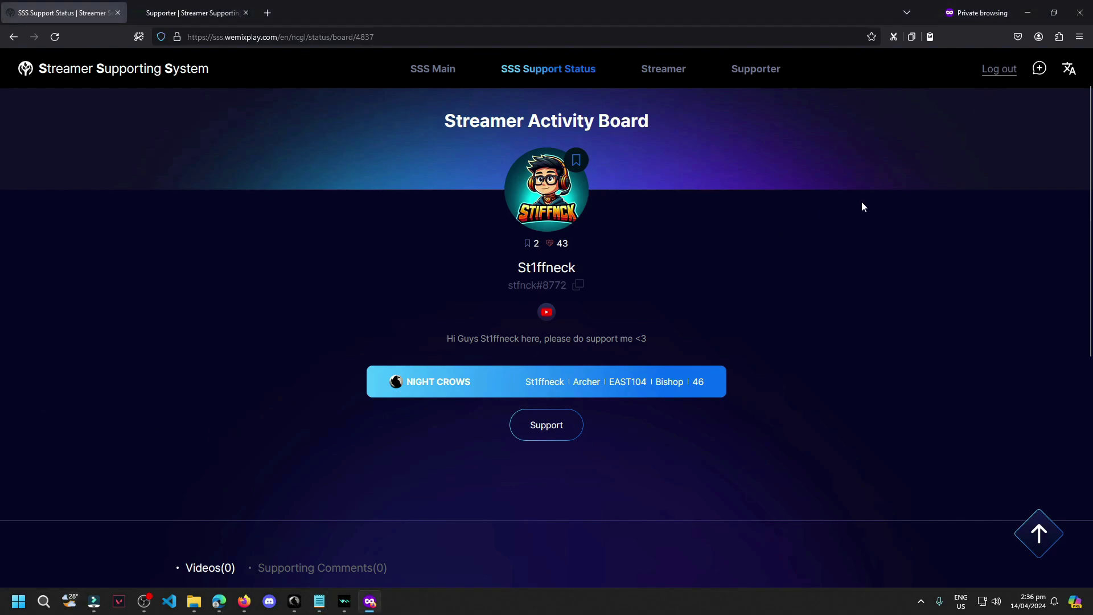
- Open the streamer's Support form and highlight the support code in the Enter Support Code field
click(557, 433)
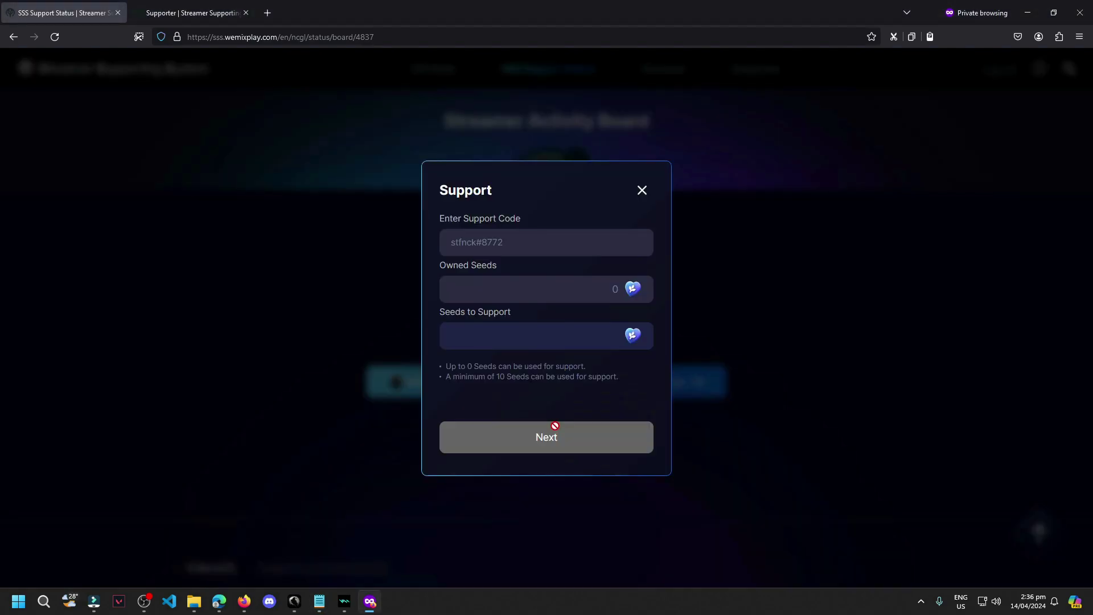
drag(535, 241, 442, 245)
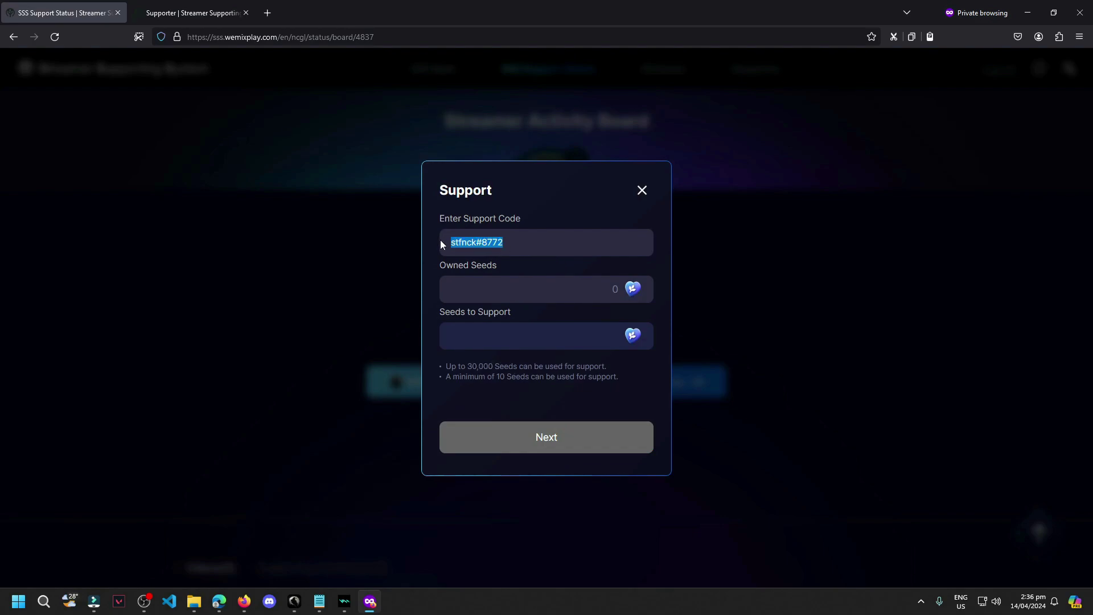
click(436, 248)
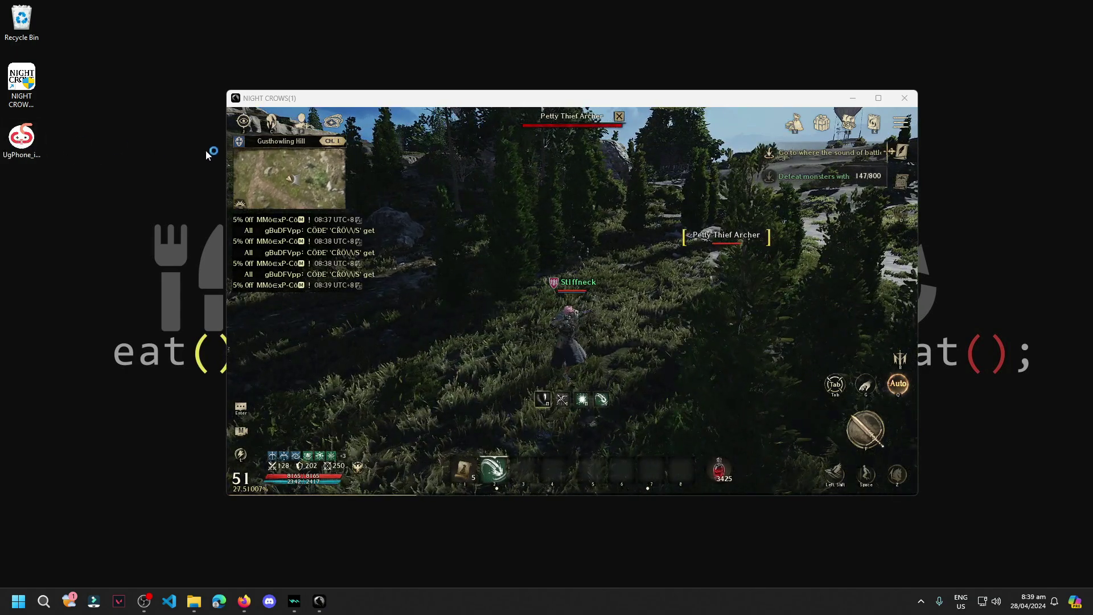
- Launch UgPhone from its desktop shortcut
double_click(21, 138)
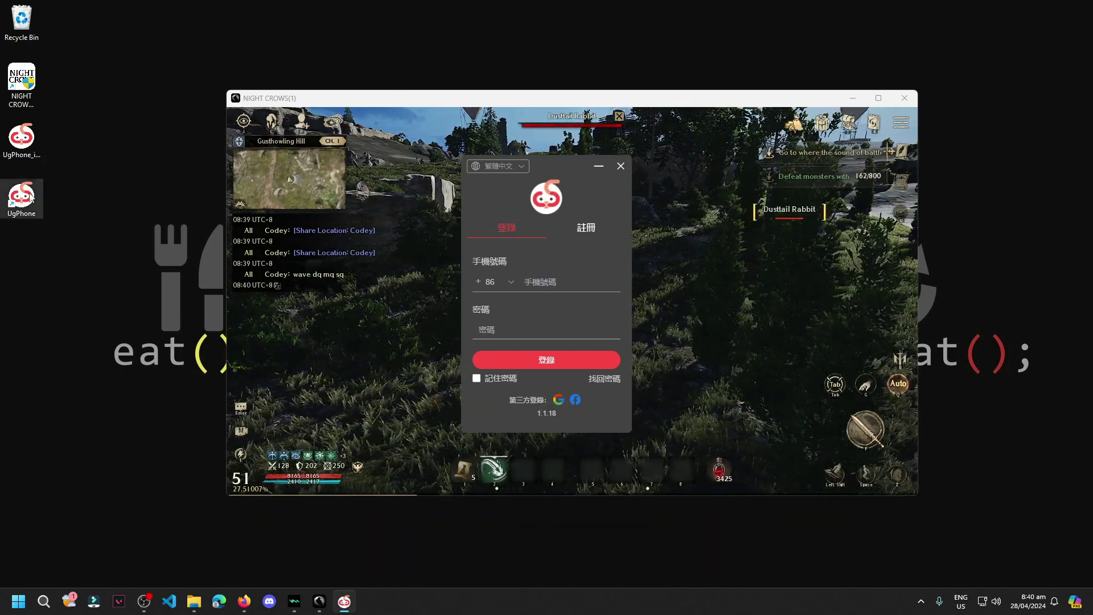
- Switch the UgPhone login window's interface language to English
click(24, 145)
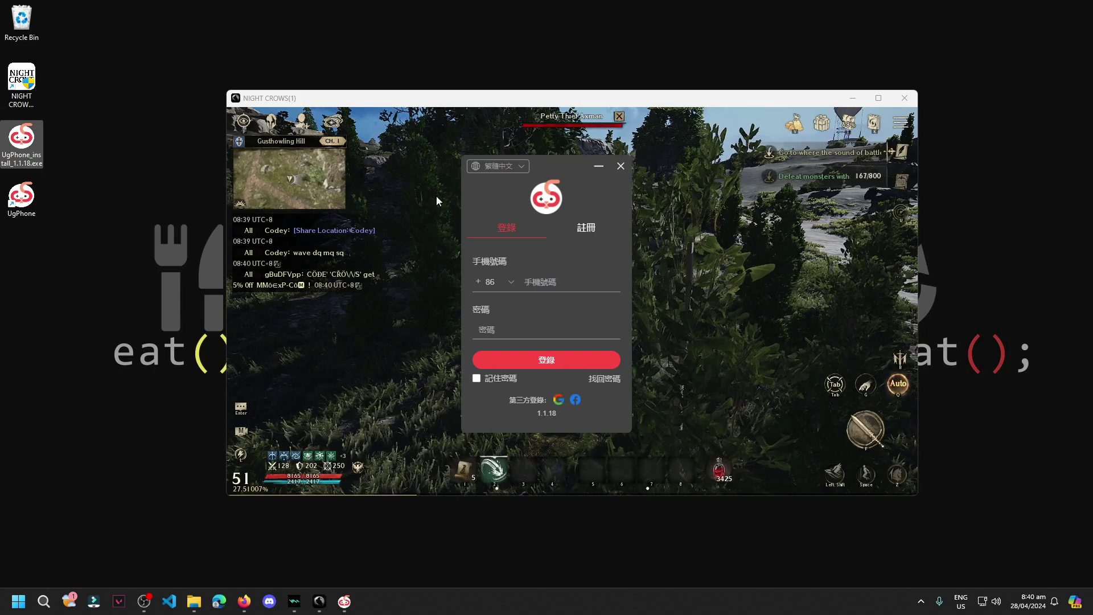
click(18, 194)
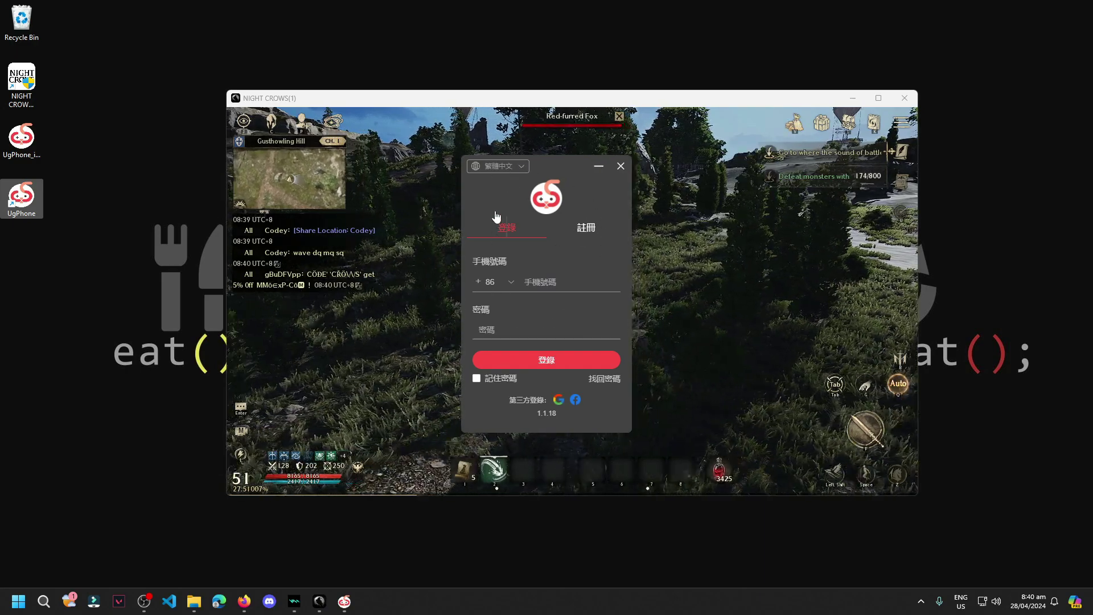
click(505, 167)
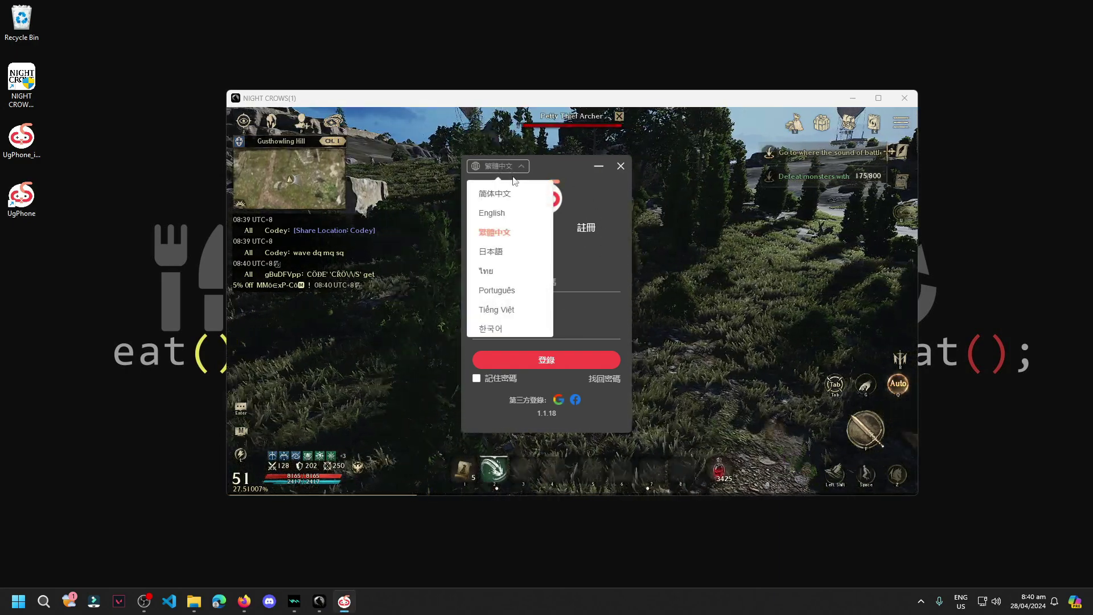
click(504, 218)
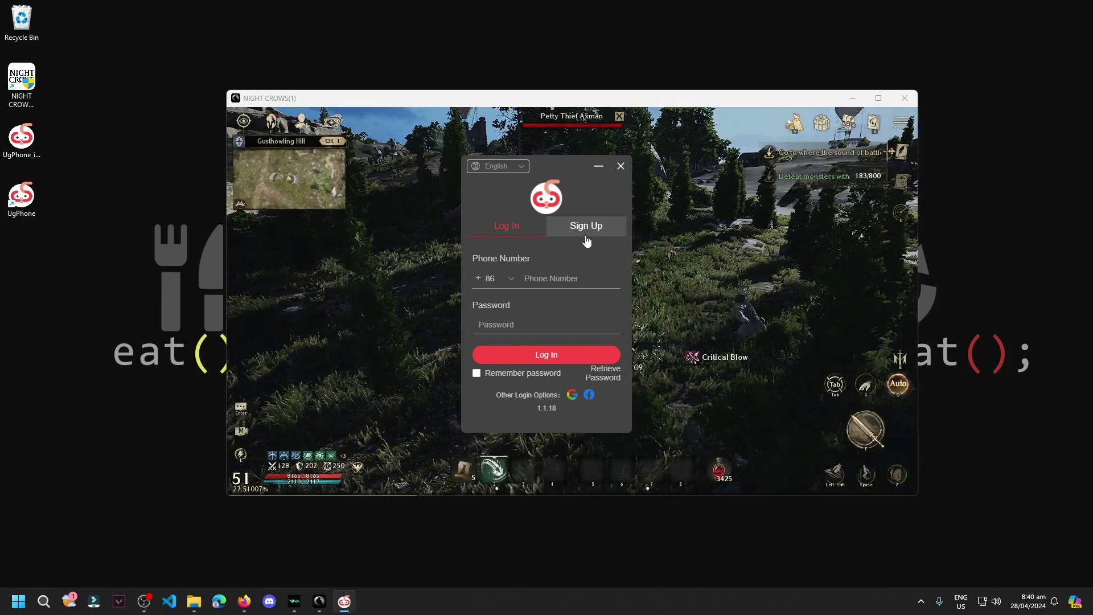
- Go to Sign Up and tick agreement to the User Agreement and Privacy Policy
click(586, 235)
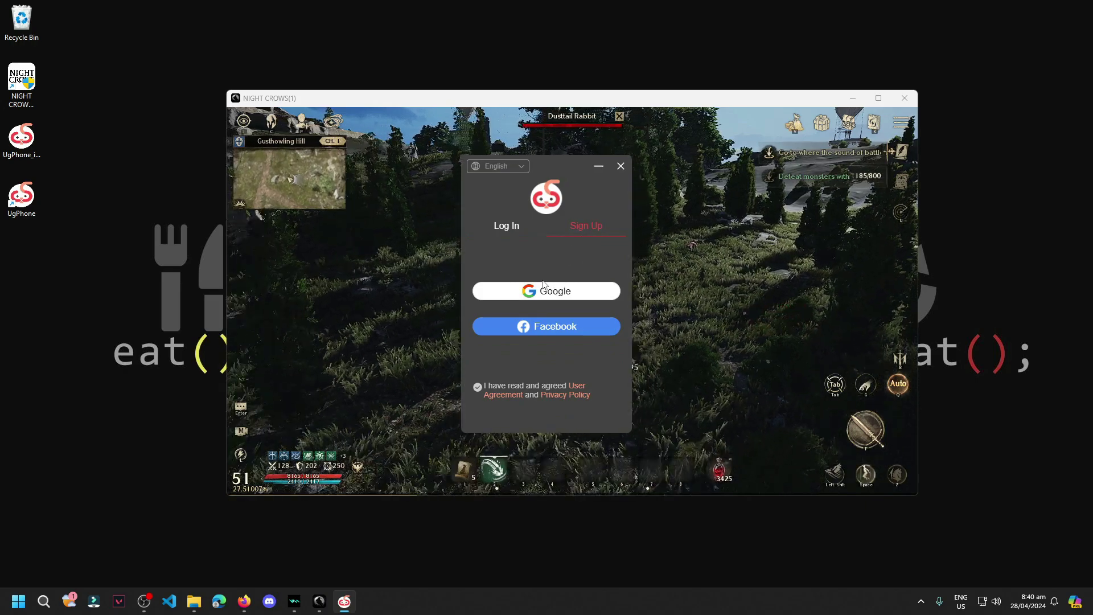
click(504, 226)
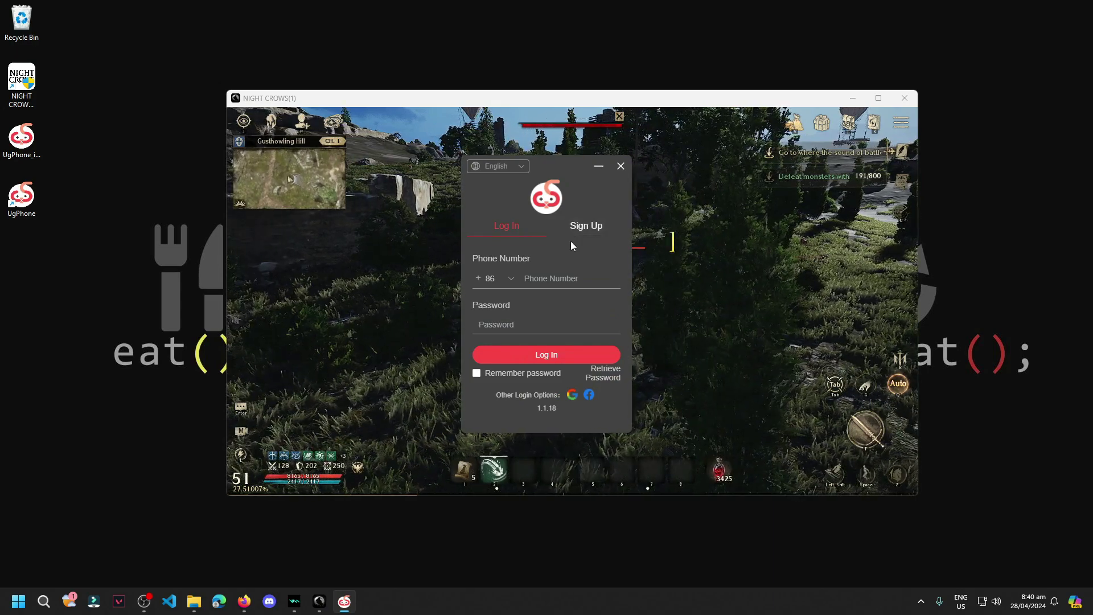
click(575, 227)
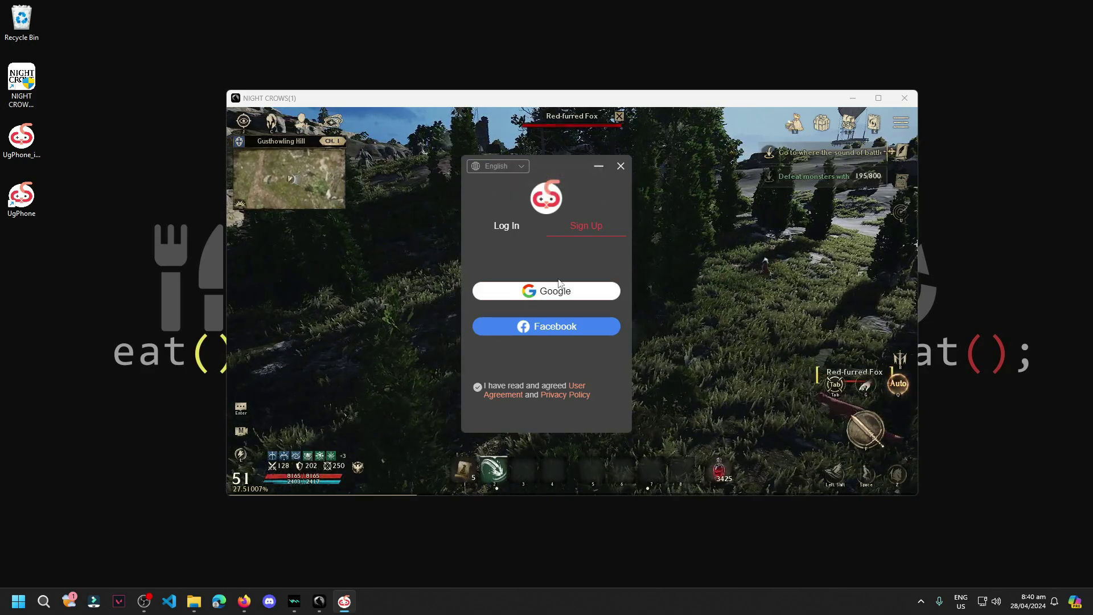
click(477, 388)
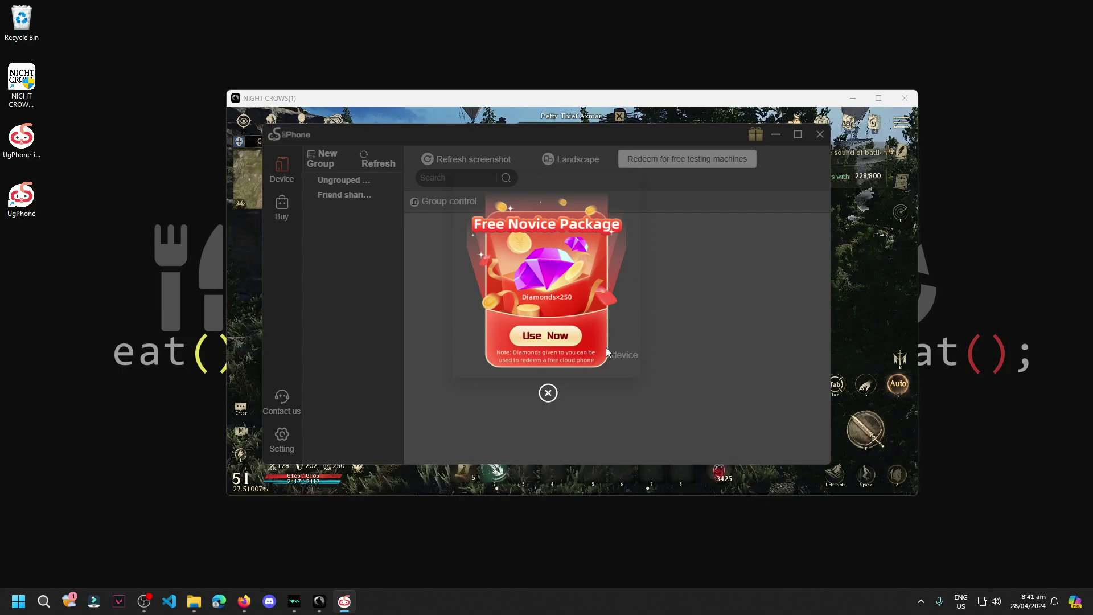
- Apply the novice diamonds and compare 7, 30, 90, 180 and 365 Days UVIP prices
click(545, 336)
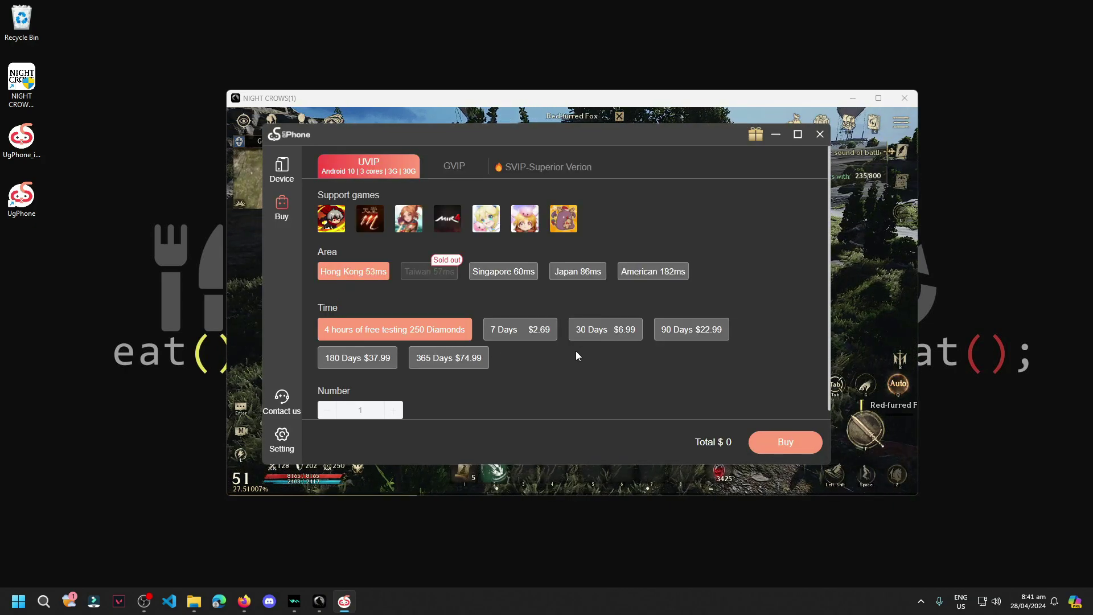
scroll(576, 356, down, 1)
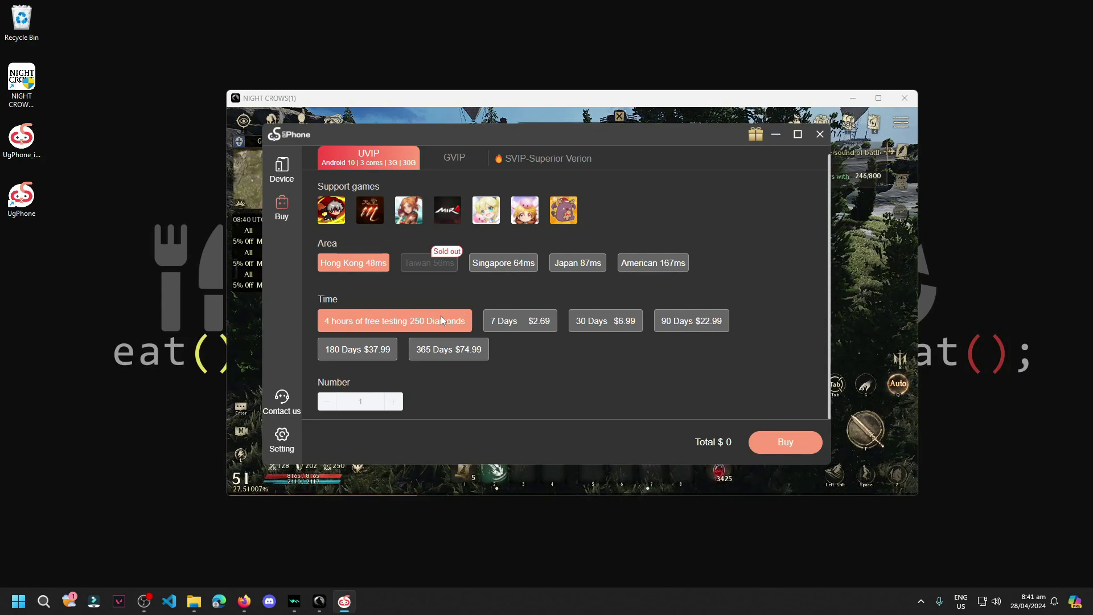
click(518, 323)
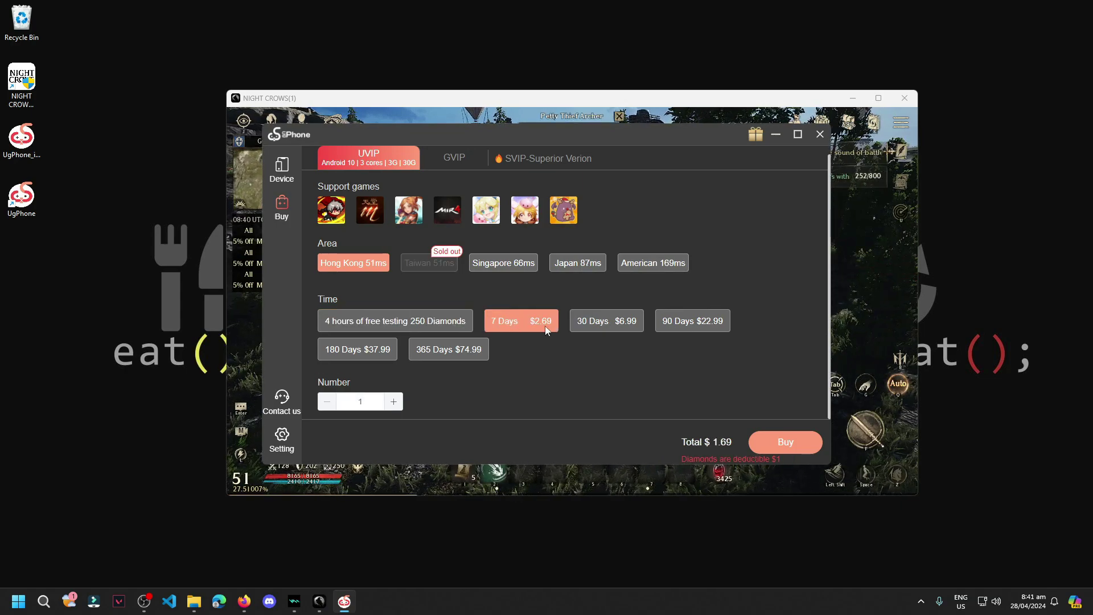
click(592, 323)
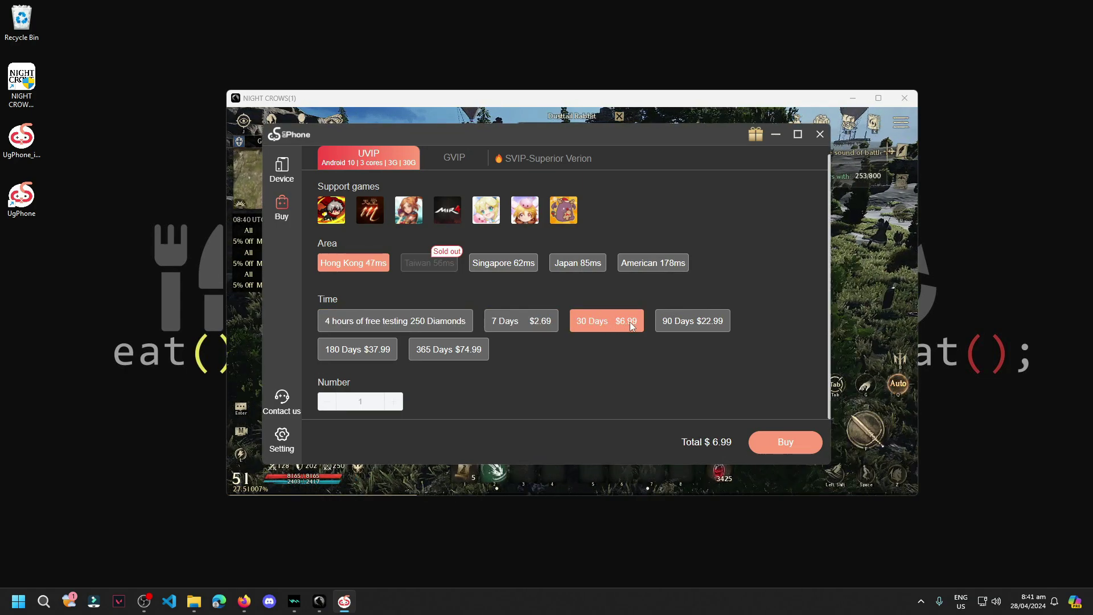
click(698, 323)
click(381, 350)
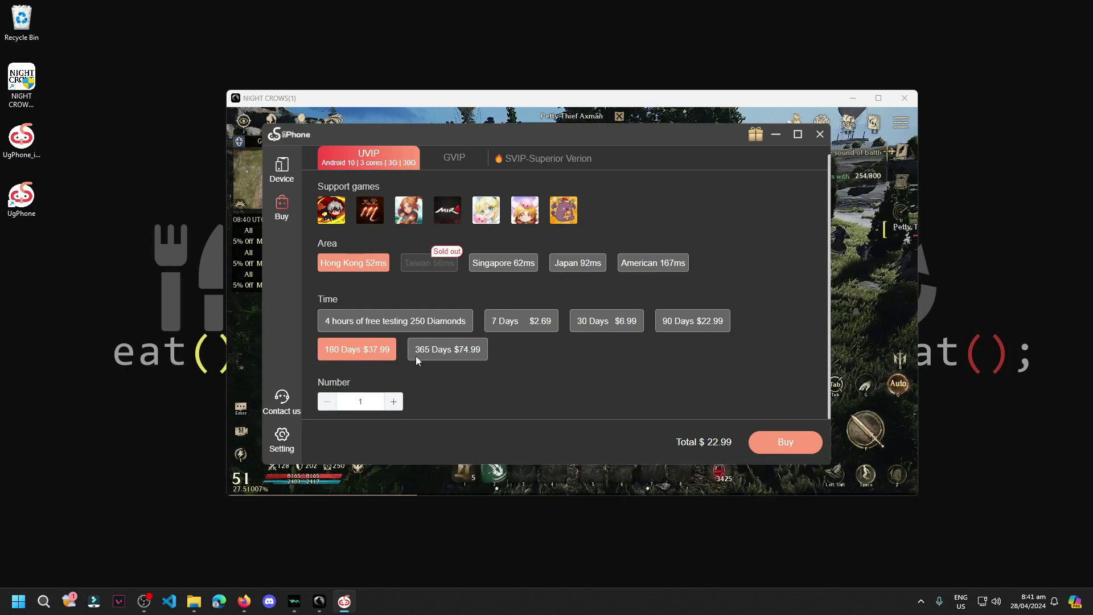
click(455, 353)
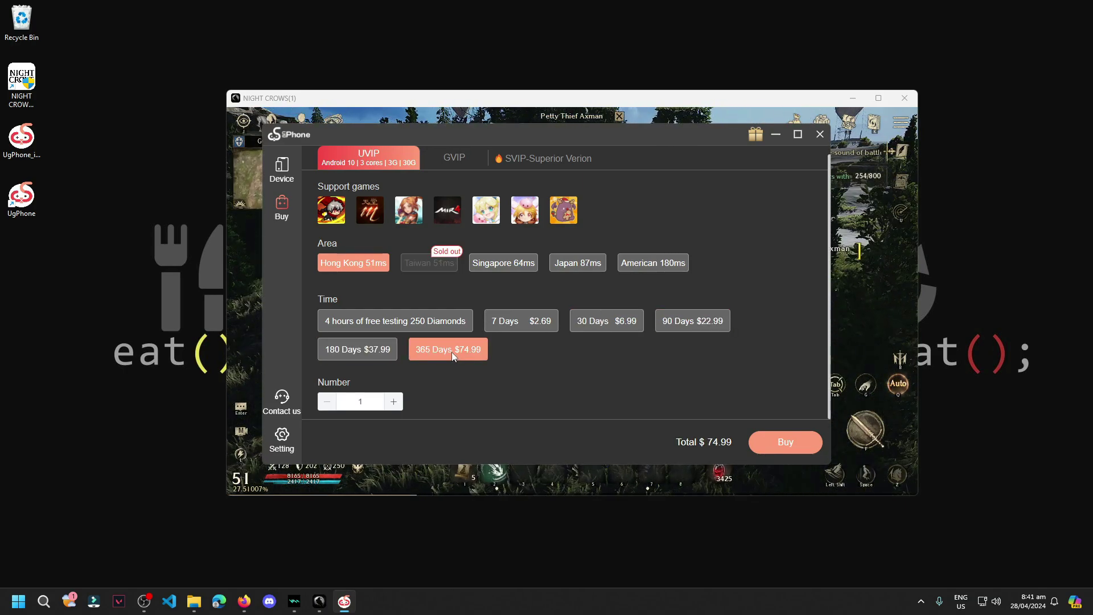
- Recheck the durations, then pick the free 4-hour trial for 250 Diamonds
click(544, 324)
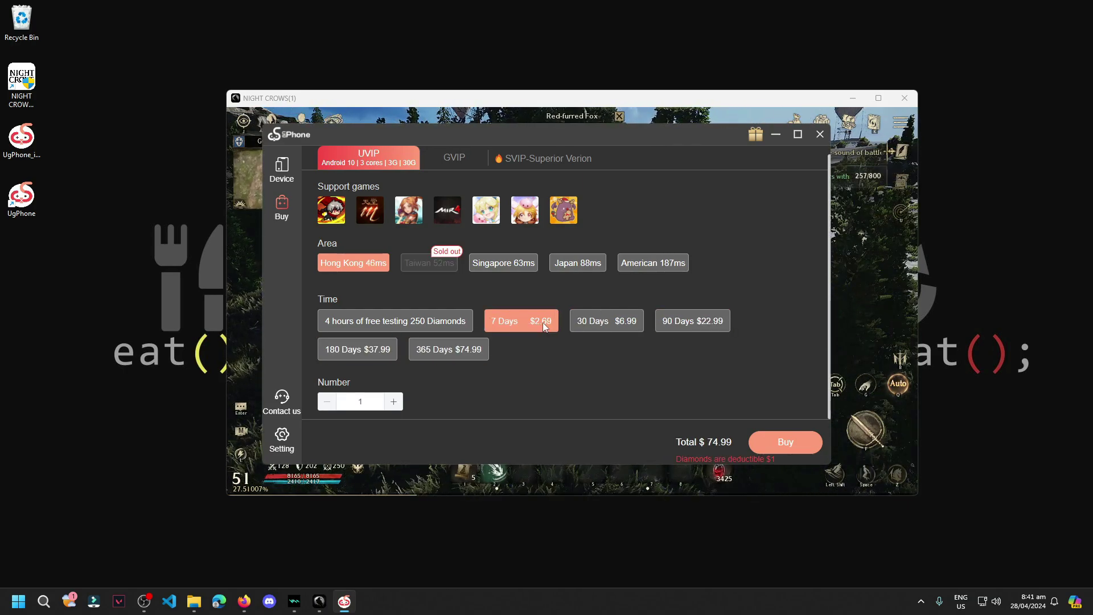
click(607, 321)
click(693, 322)
click(372, 348)
click(453, 351)
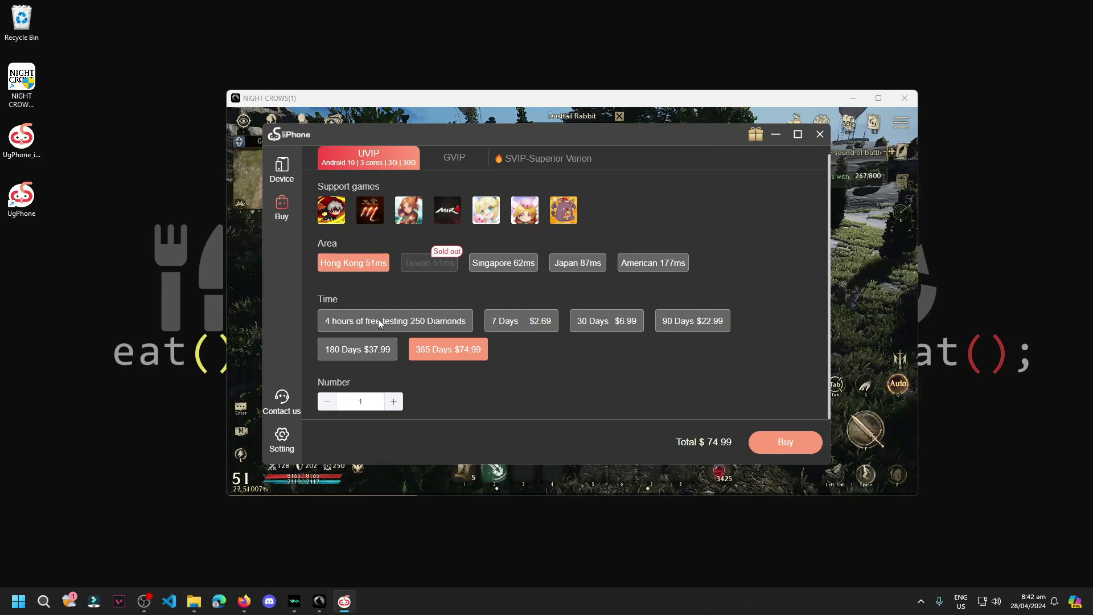
click(379, 320)
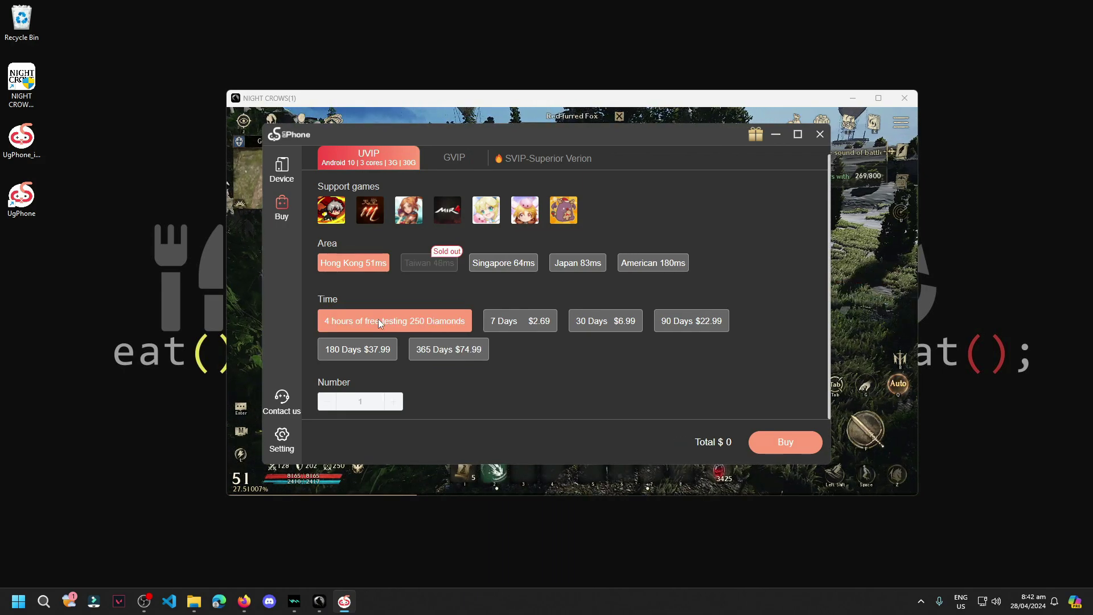
- Compare UVIP, GVIP and SVIP-Superior, settling on GVIP Hong Kong 6-hour testing at $0.29
click(440, 162)
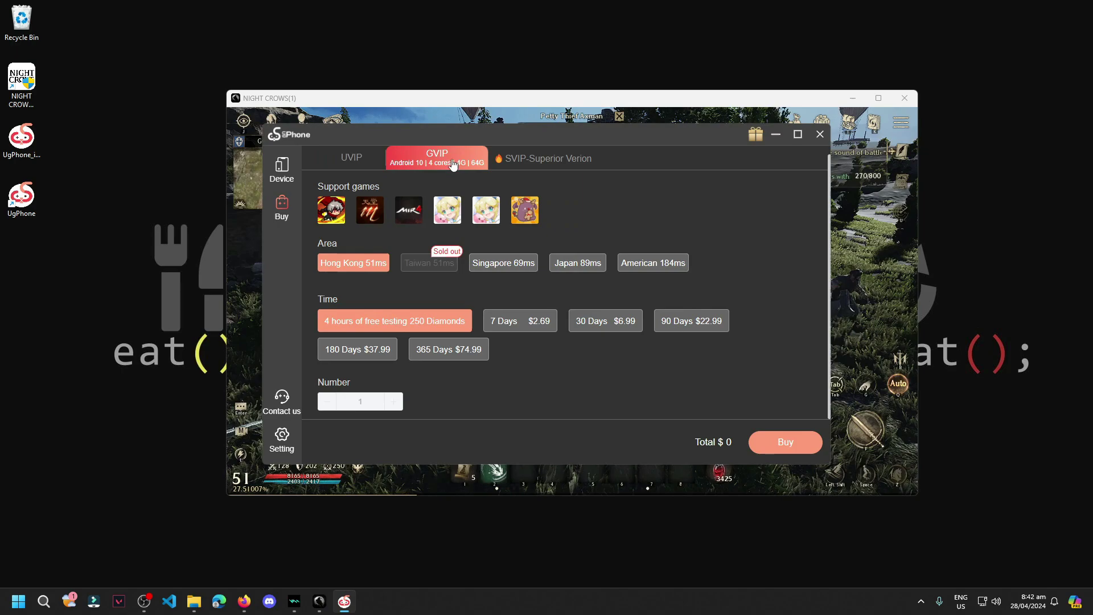
click(359, 162)
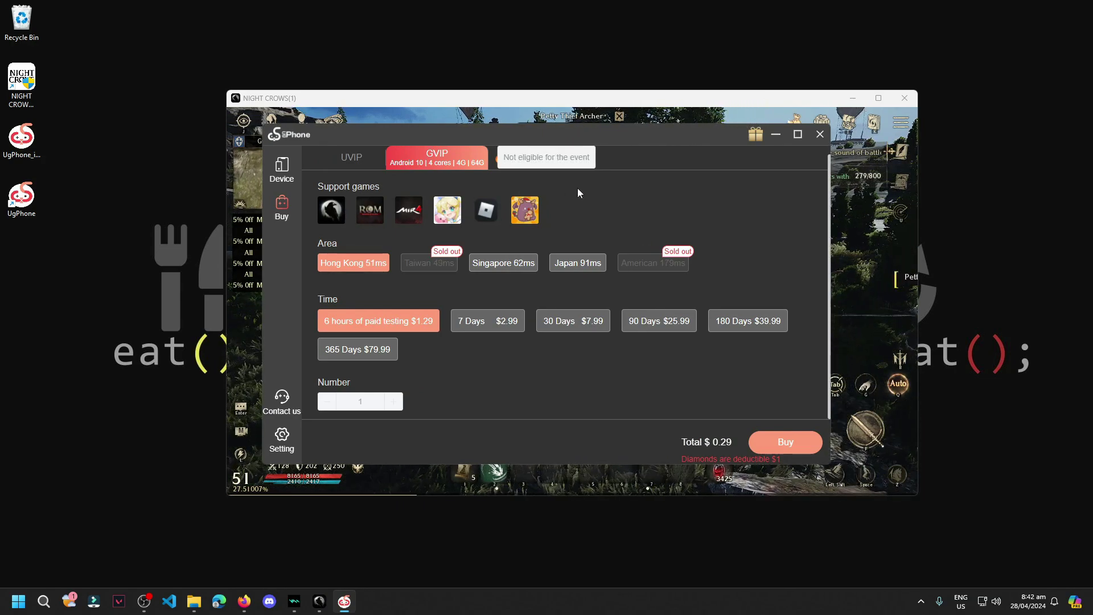
click(506, 163)
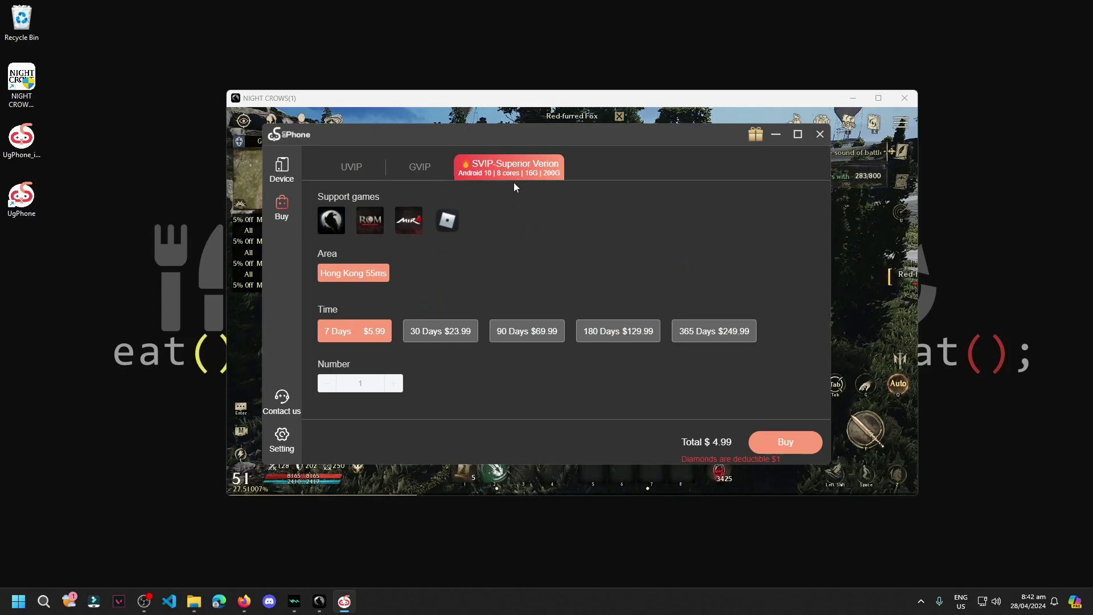
click(420, 167)
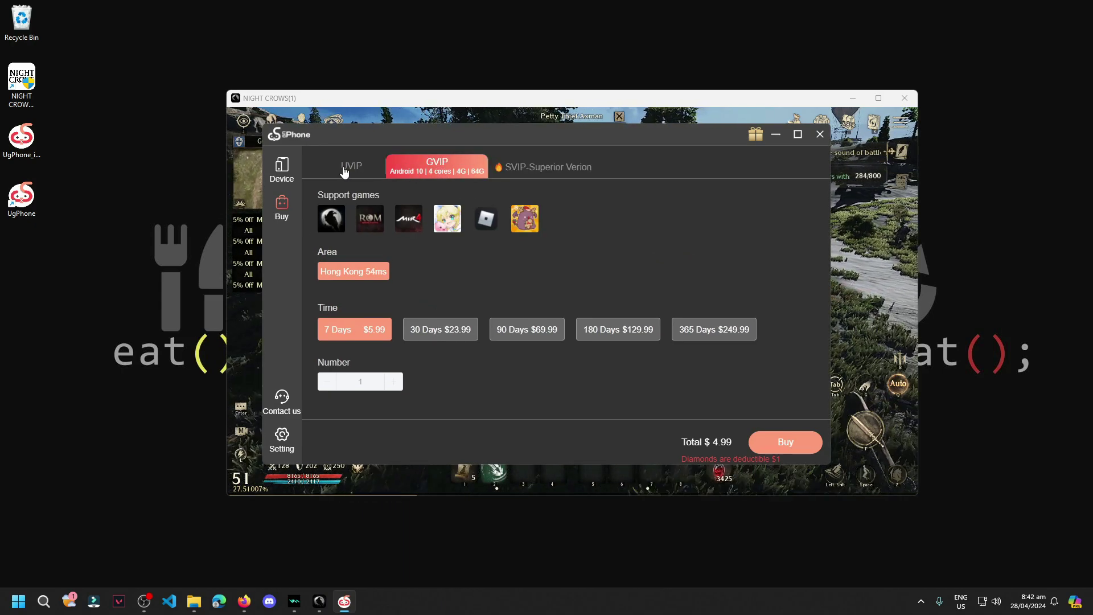
click(344, 171)
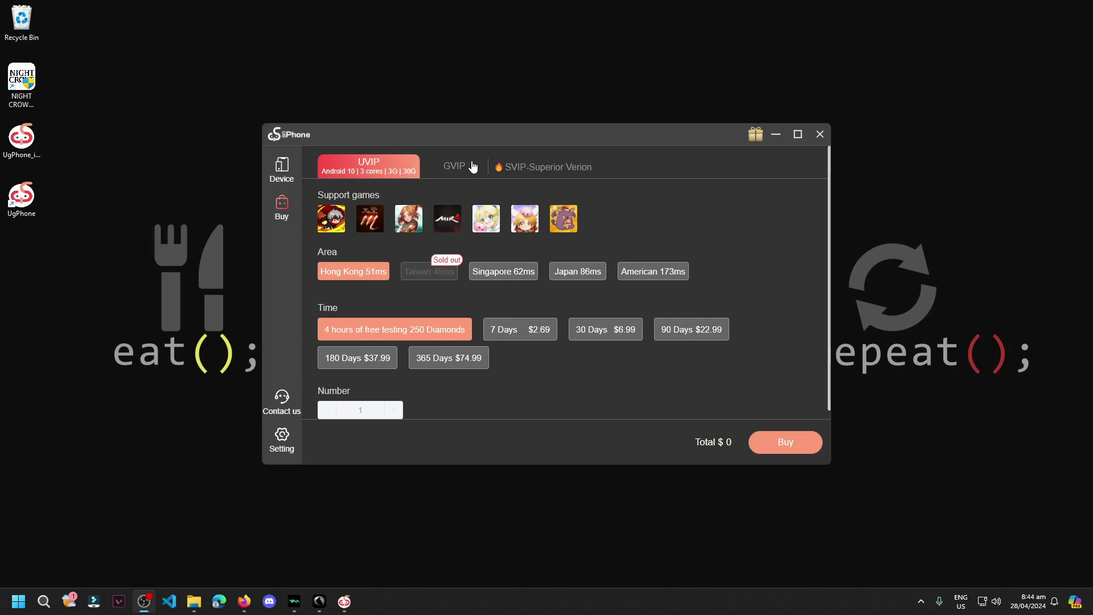
click(451, 168)
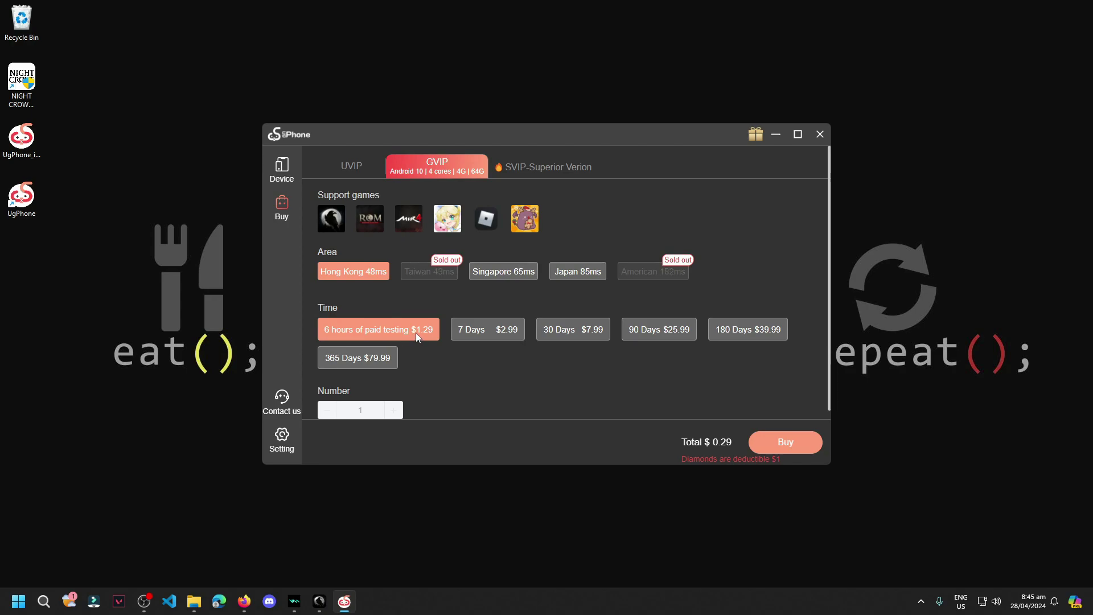
scroll(415, 337, down, 1)
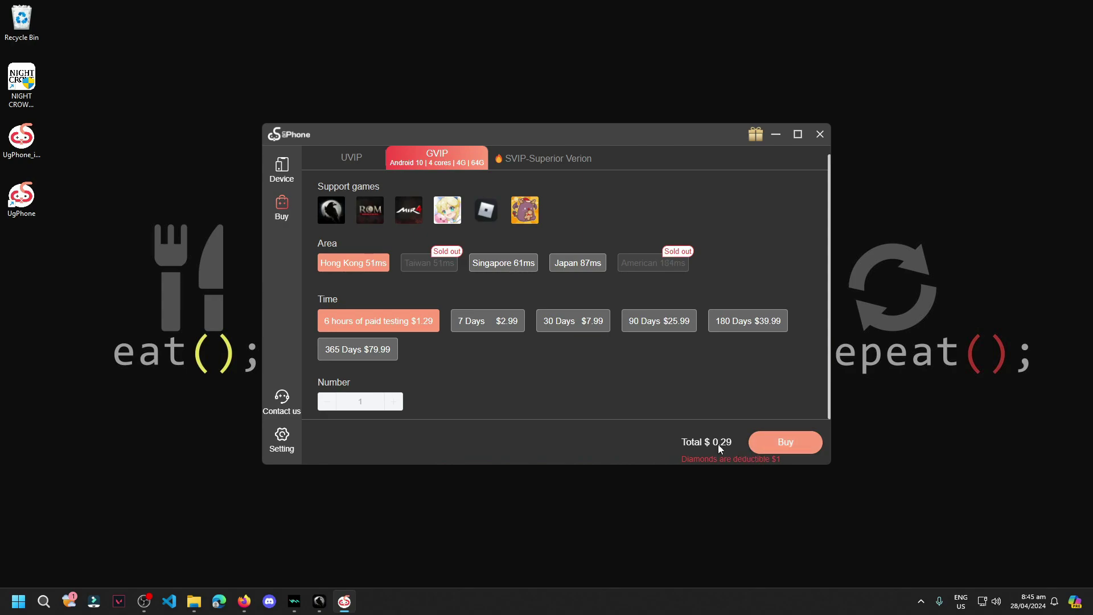
- Proceed to buy the GVIP plan and review the payment page
click(795, 450)
scroll(573, 301, down, 3)
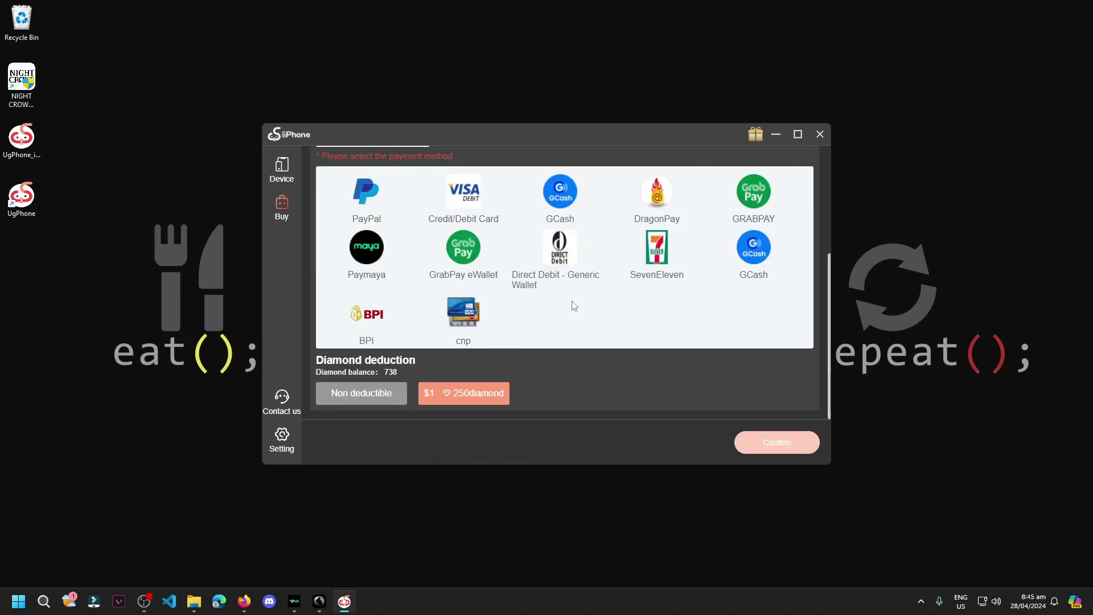
scroll(572, 306, up, 1)
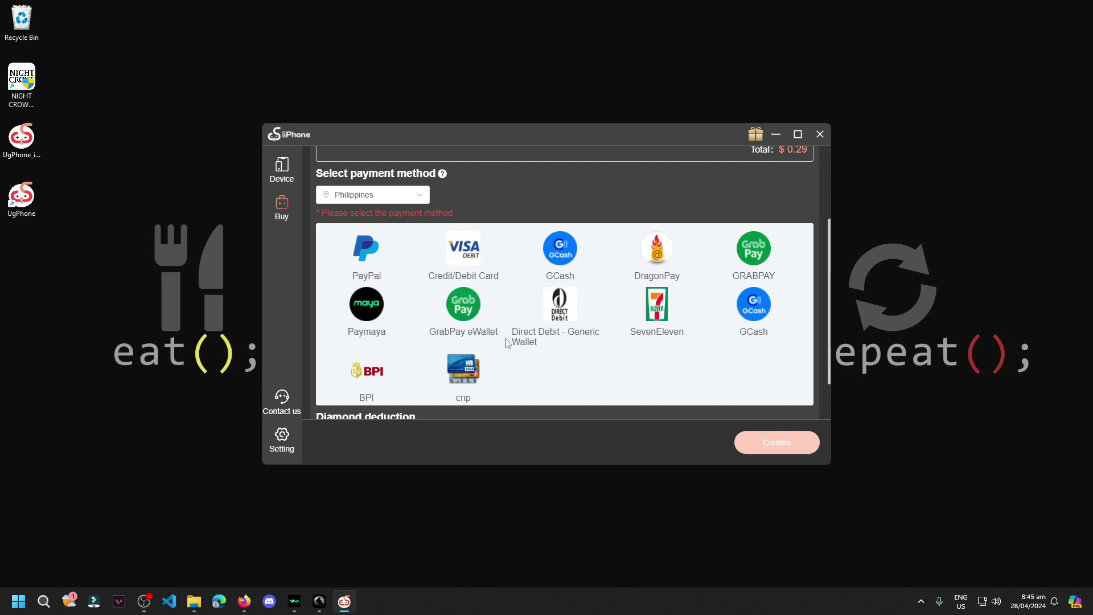
scroll(612, 359, down, 1)
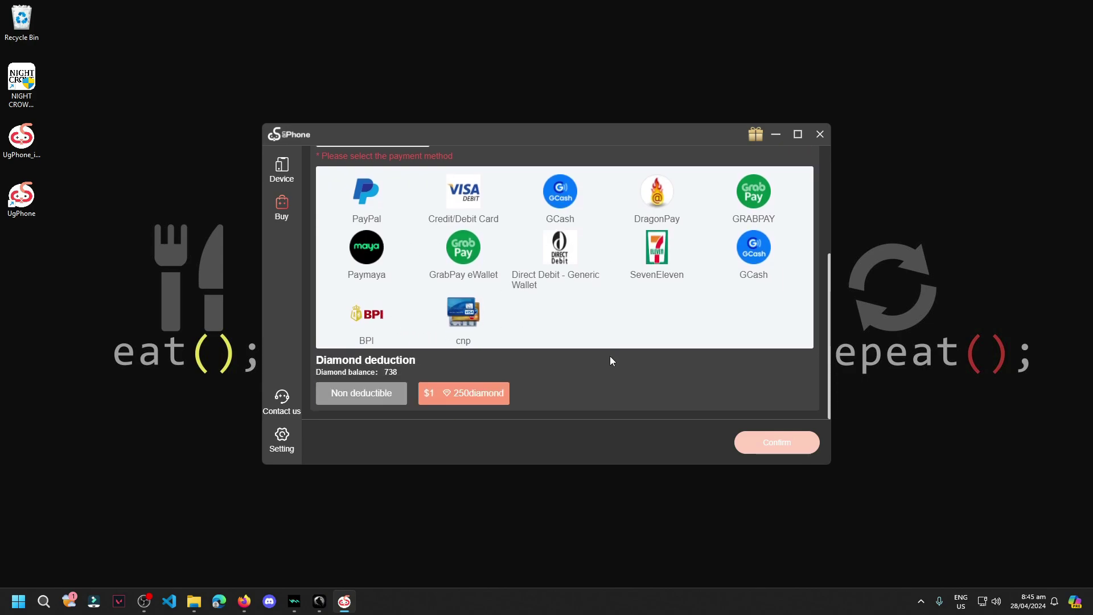
scroll(608, 365, up, 2)
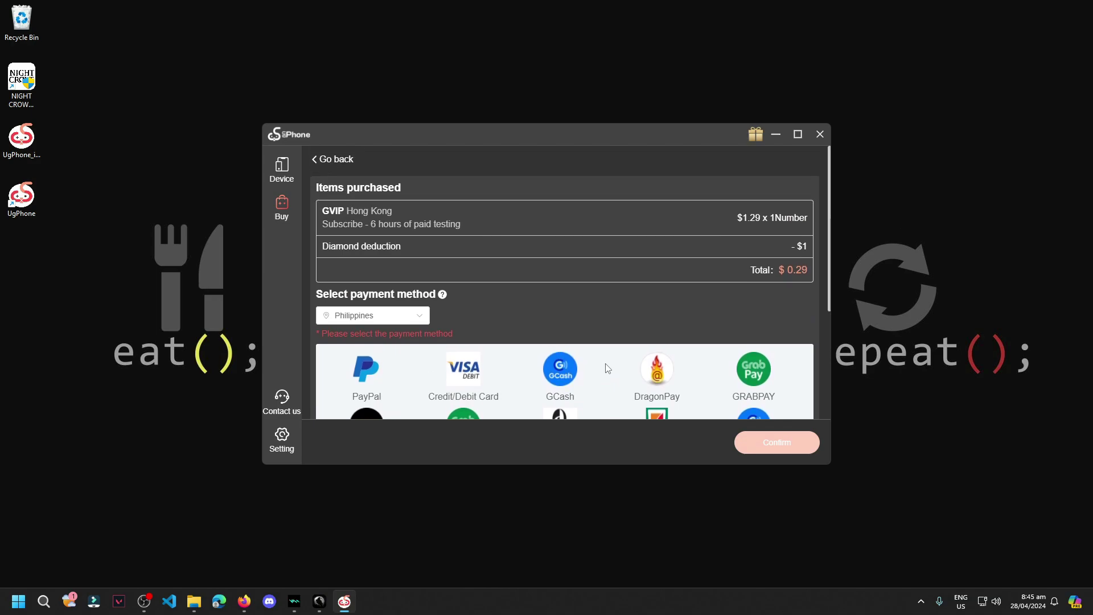
scroll(607, 359, down, 2)
scroll(596, 314, up, 2)
- Pay the $0.29 order with GCash
click(592, 314)
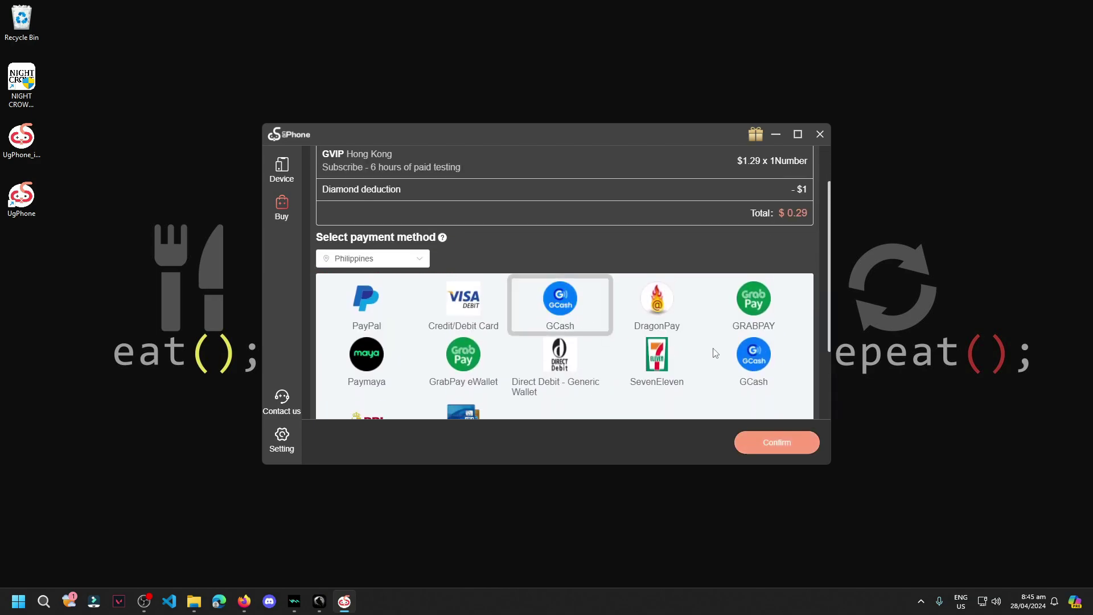
click(754, 356)
click(564, 307)
scroll(660, 385, down, 2)
click(756, 444)
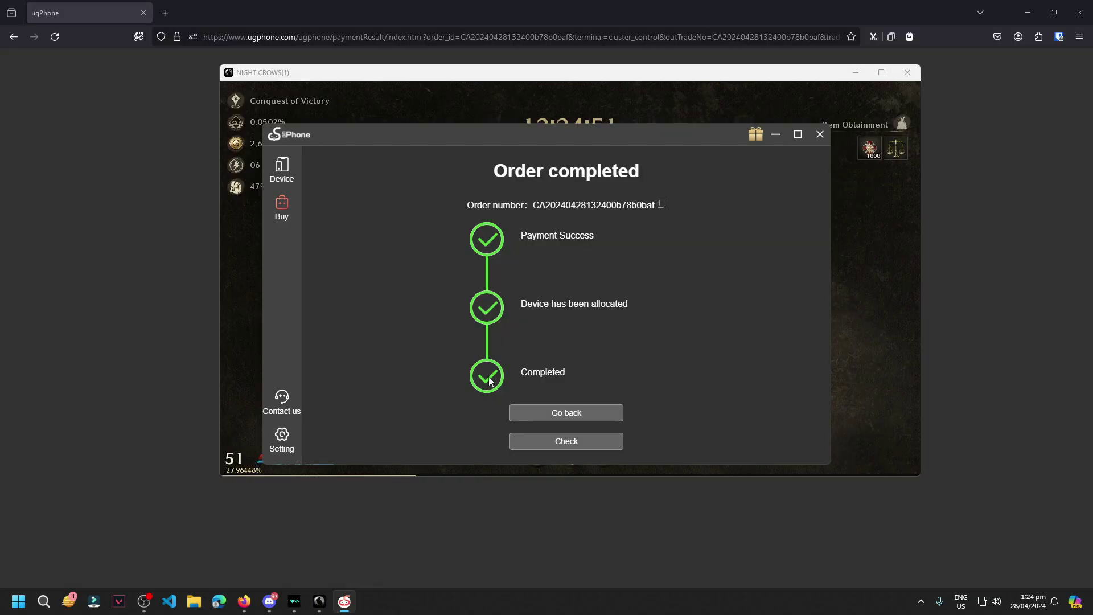
- Minimize Firefox and open the device list showing the new Cloud Phone 1
click(1028, 13)
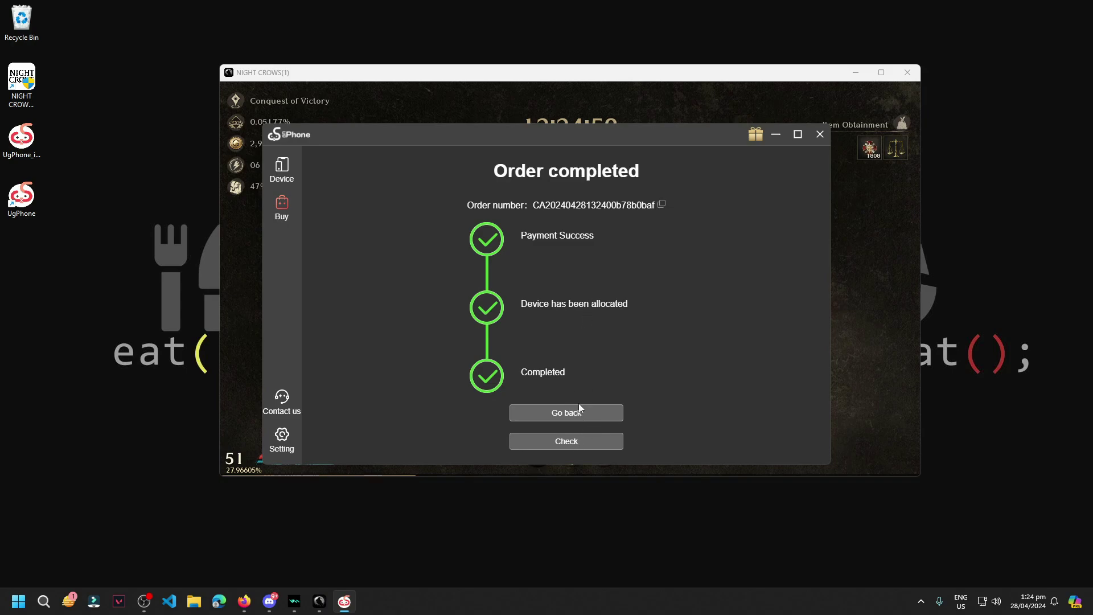
click(568, 441)
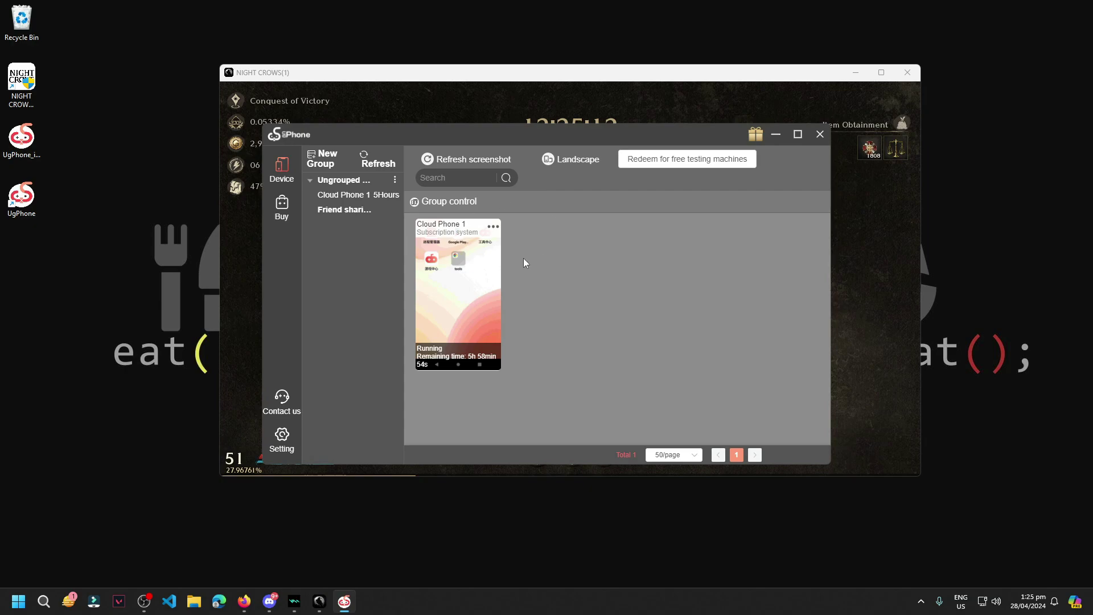
click(280, 204)
click(454, 165)
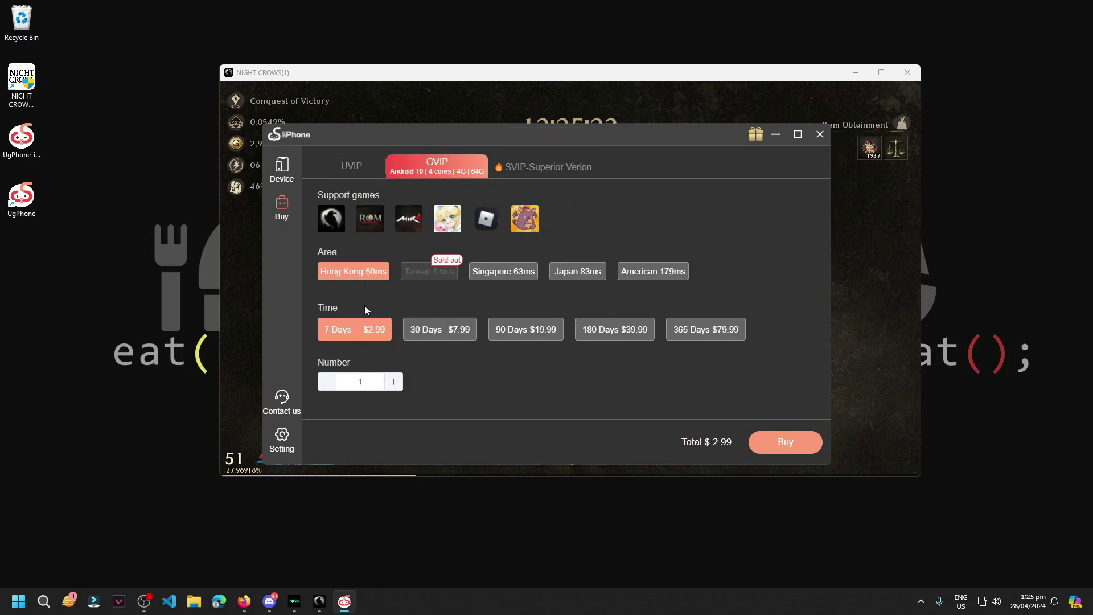
click(285, 174)
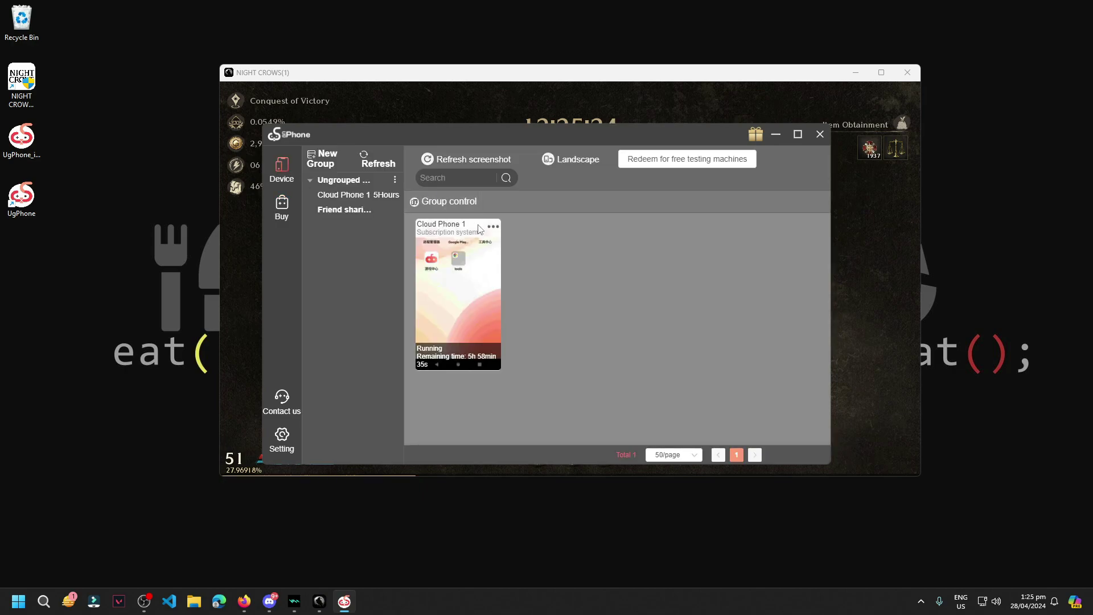
- Open Cloud Phone 1 in its own window, move it right, and allow firewall access
click(452, 308)
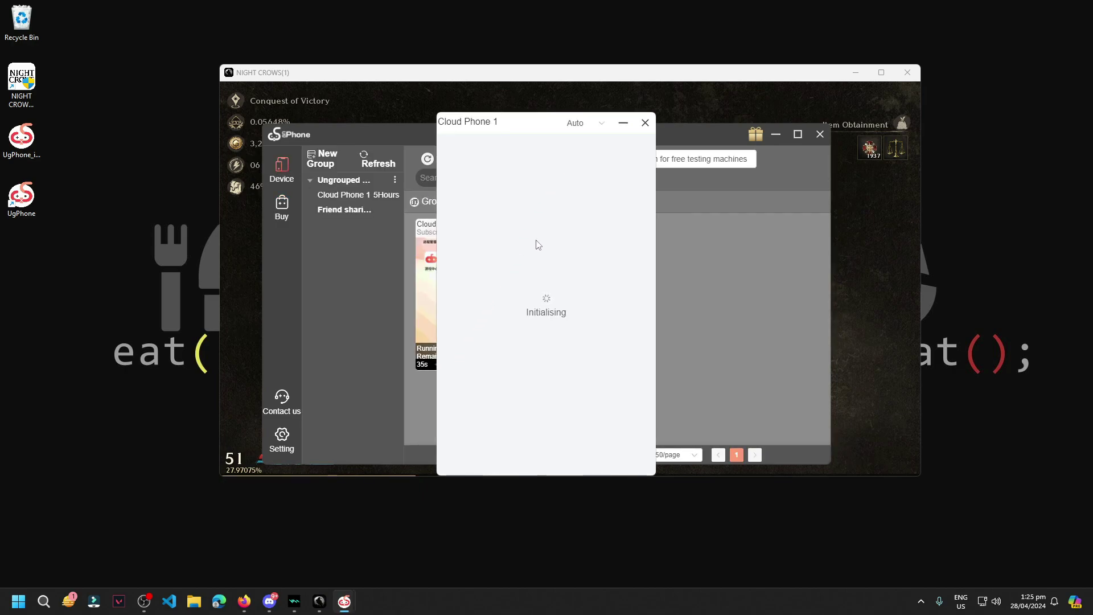
drag(518, 121, 712, 139)
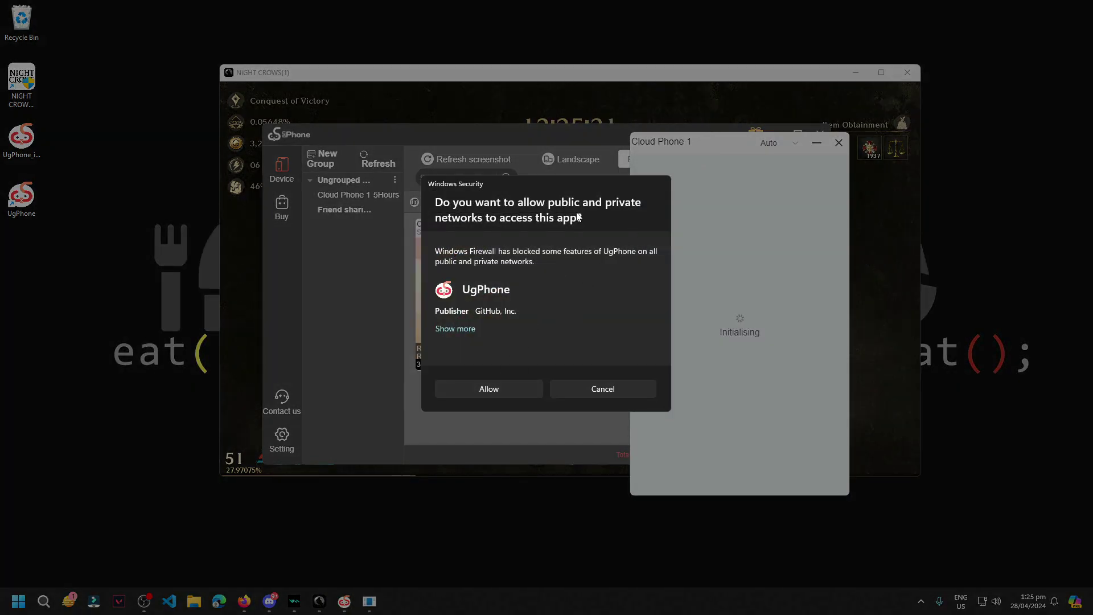
click(496, 390)
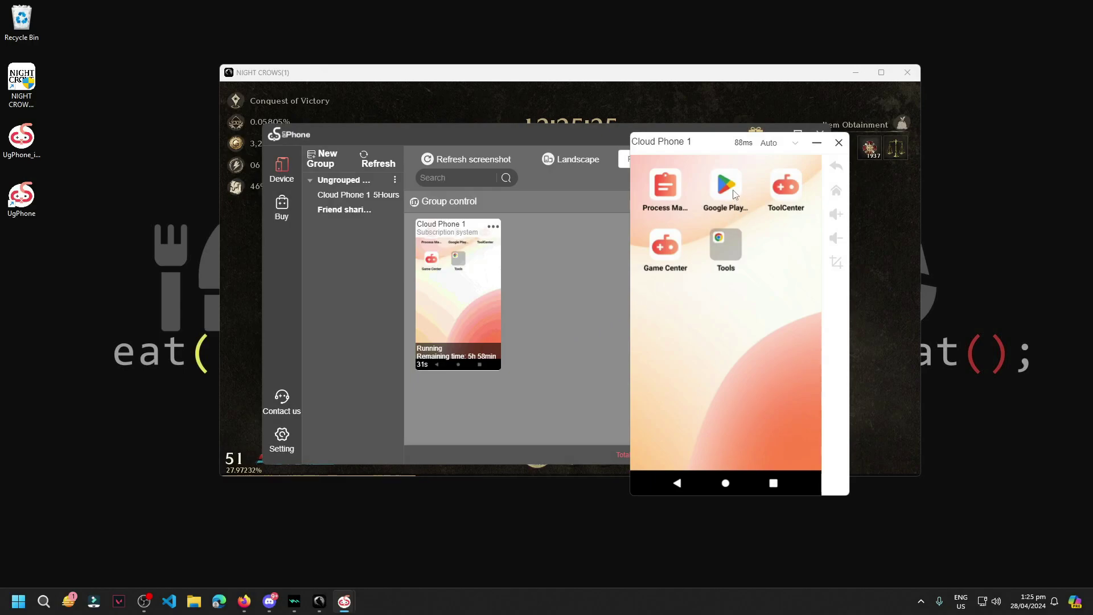
- Open Google Play on the cloud phone and begin signing in at the Email field
click(727, 187)
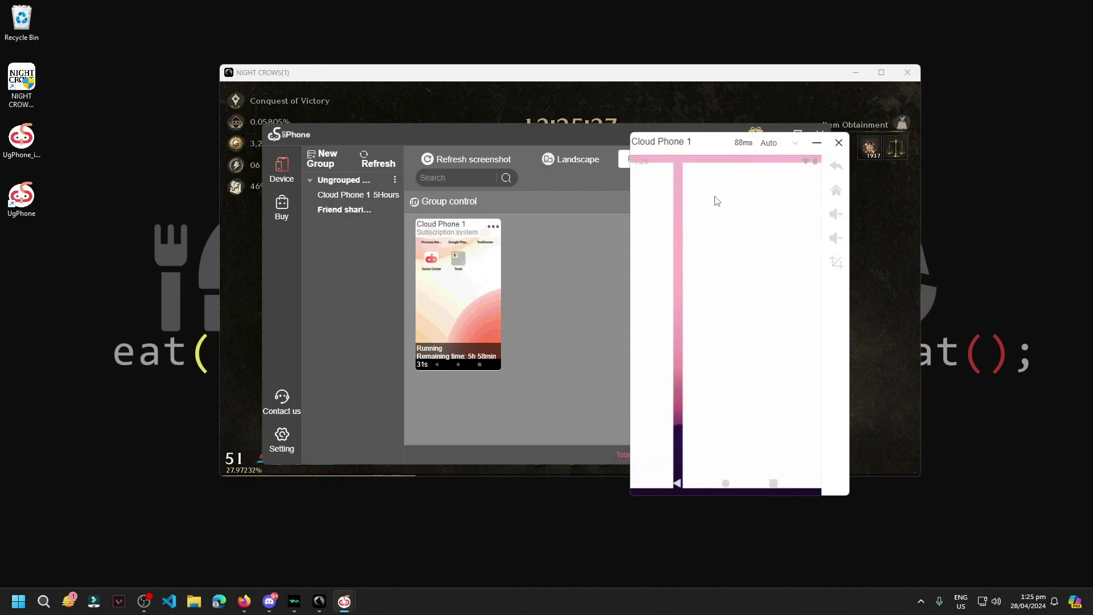
click(725, 395)
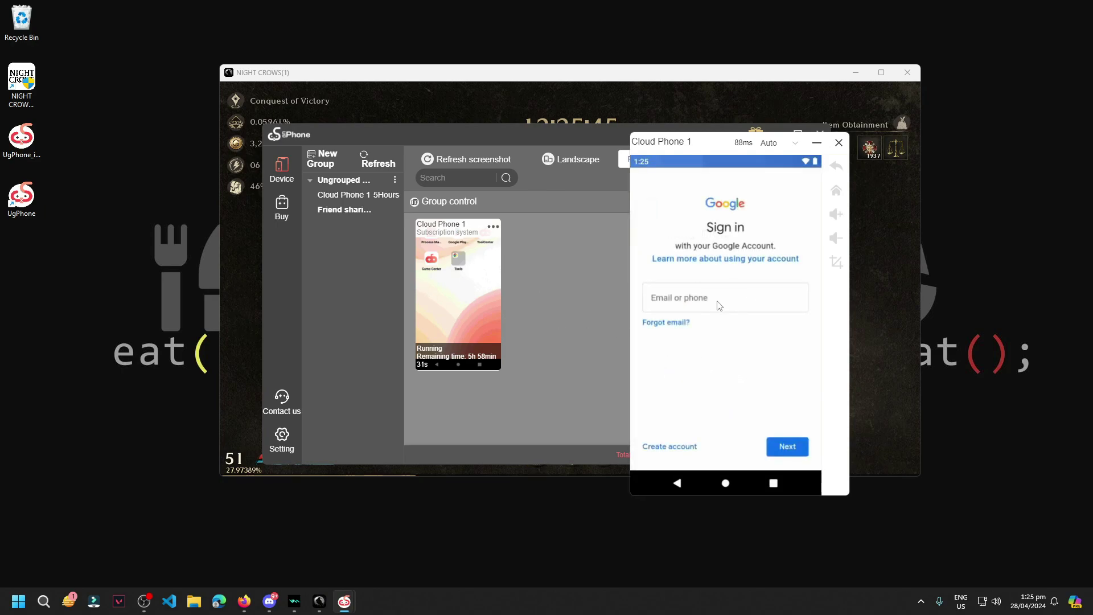
click(718, 302)
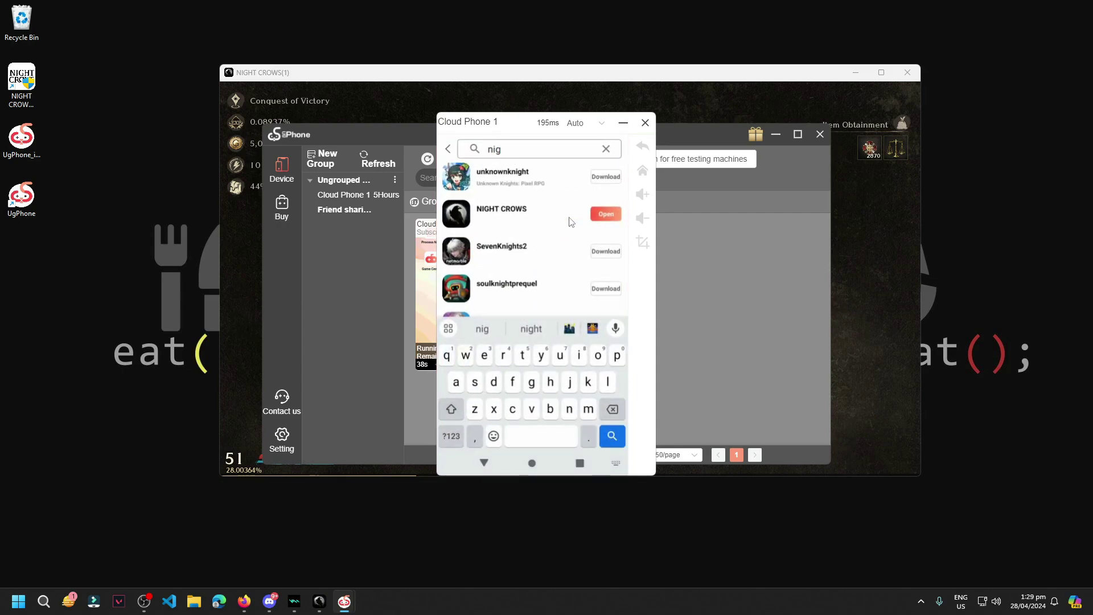
- Launch NIGHT CROWS on Cloud Phone 1 from the 'nig' Play Store search results
click(597, 216)
click(606, 216)
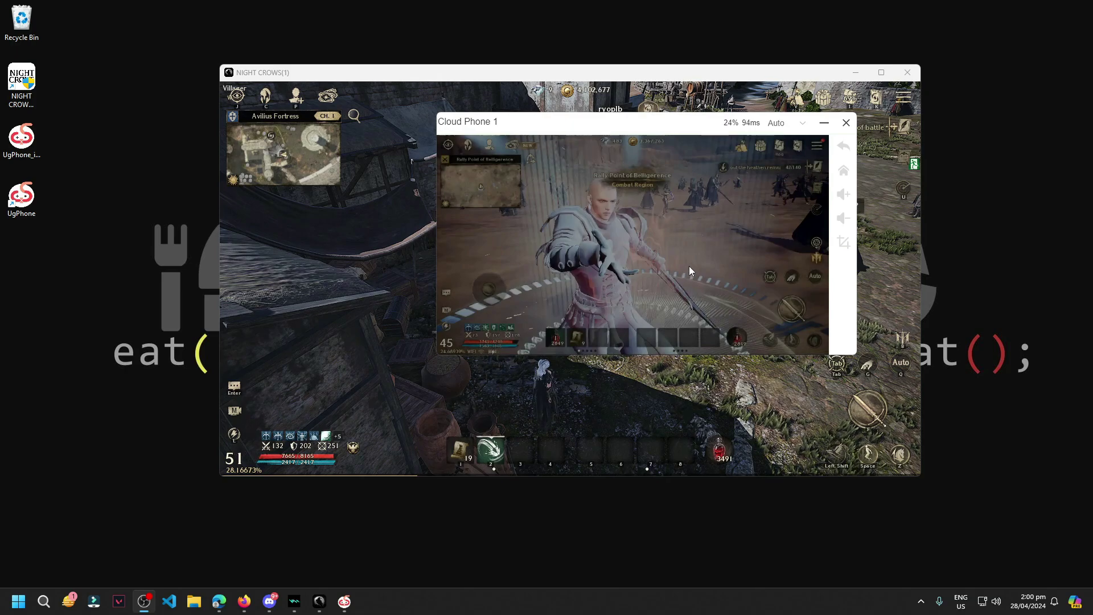
- Move the Cloud Phone 1 window down and left, then switch between it and the device manager
click(687, 266)
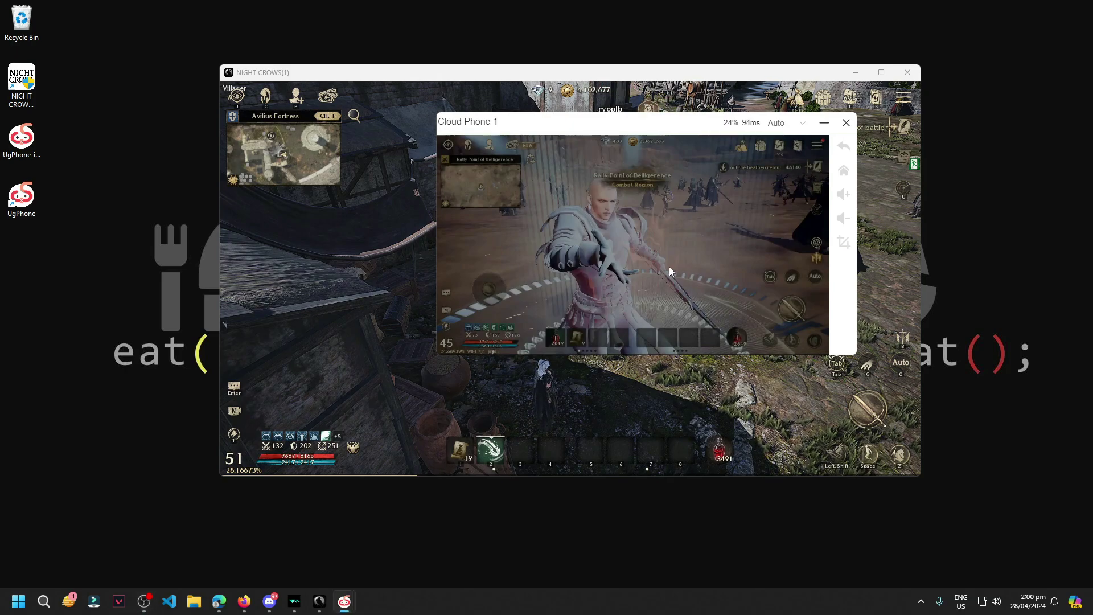
drag(657, 144, 607, 173)
mouse_move(345, 601)
click(293, 545)
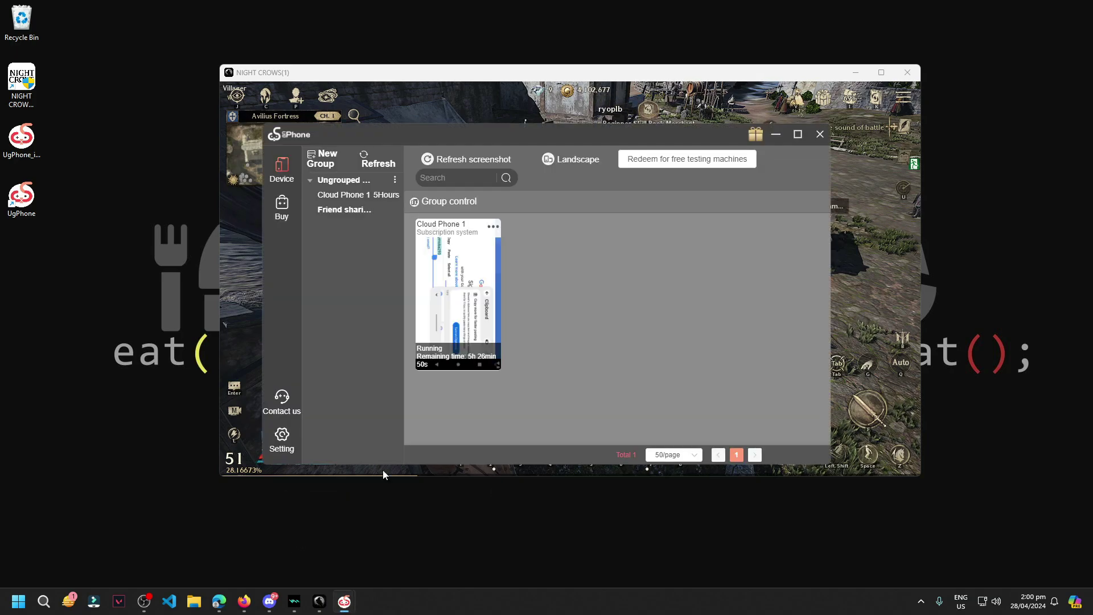
click(377, 562)
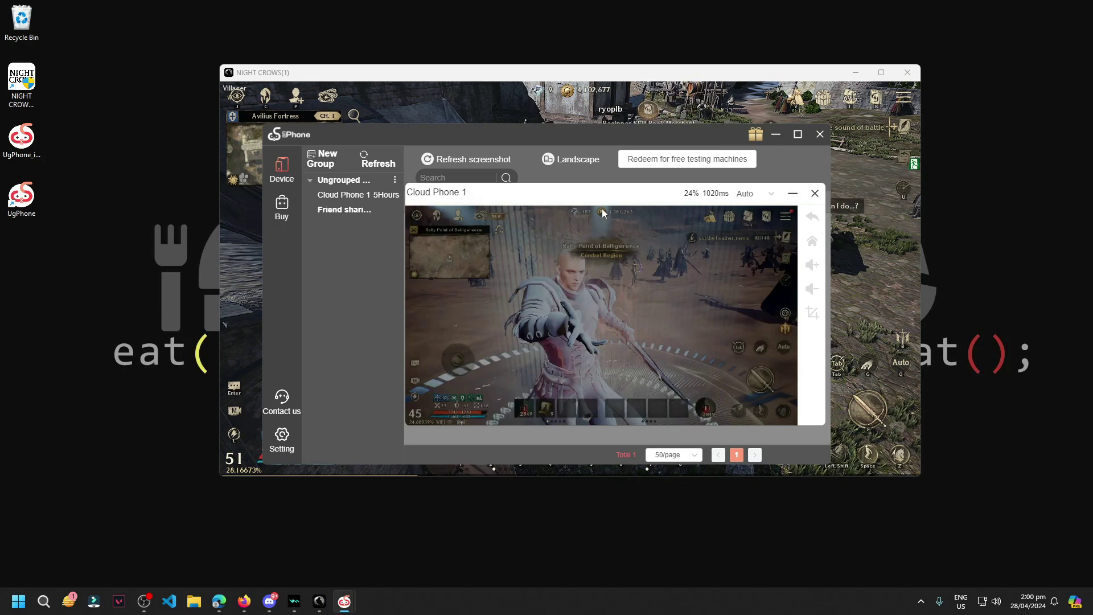
- Leave the stream quality on Auto and close the Cloud Phone 1 window
click(751, 193)
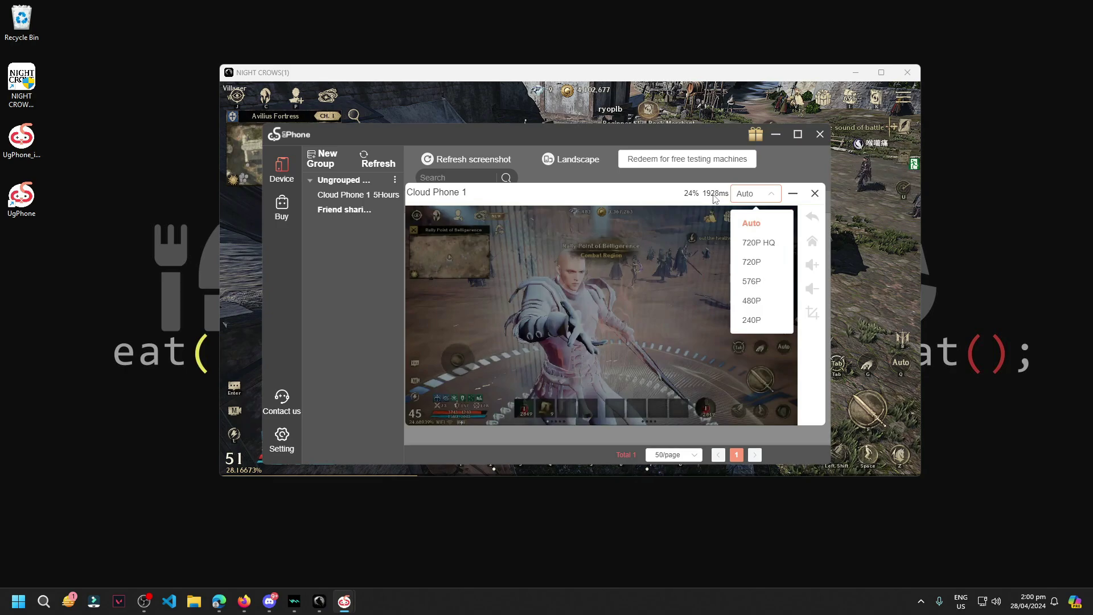
click(596, 313)
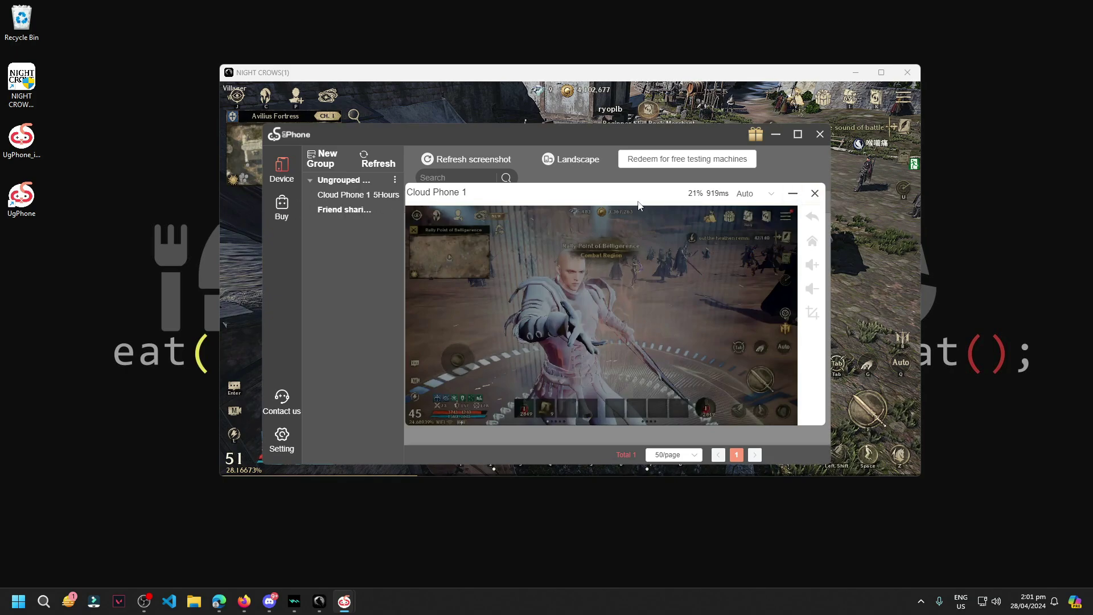
click(815, 193)
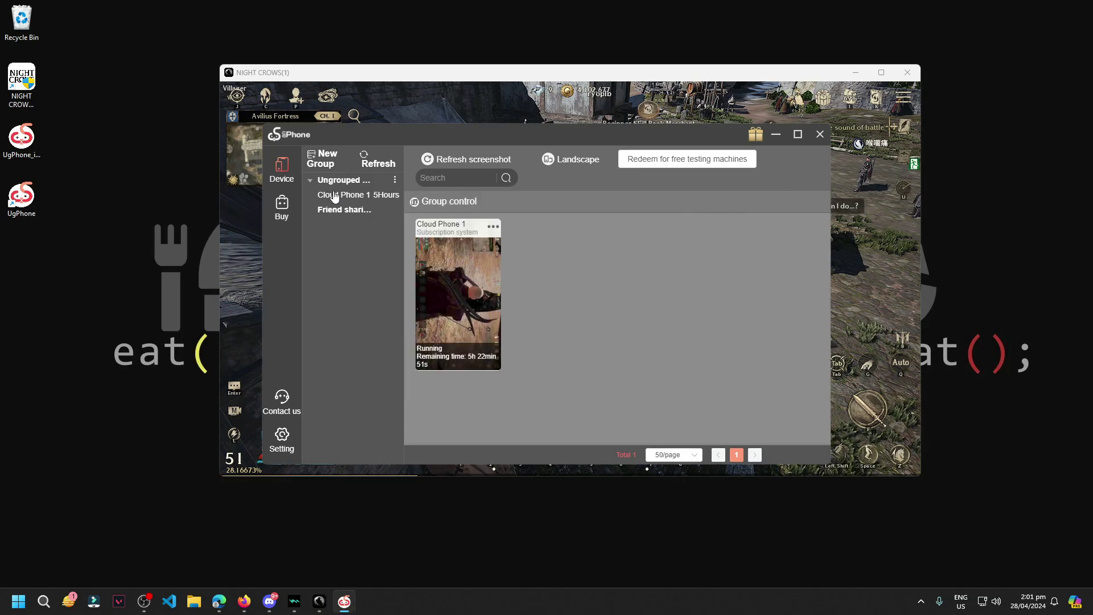
- Reopen Cloud Phone 1, swing the camera behind the character, then close the stream with Alt+F4
click(447, 295)
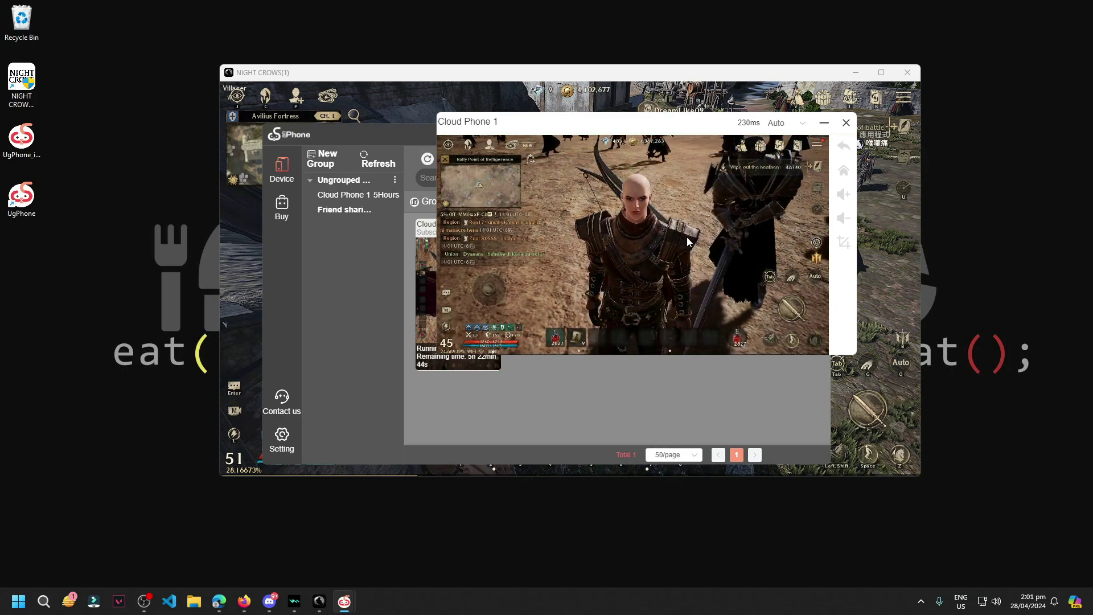
drag(675, 264, 716, 251)
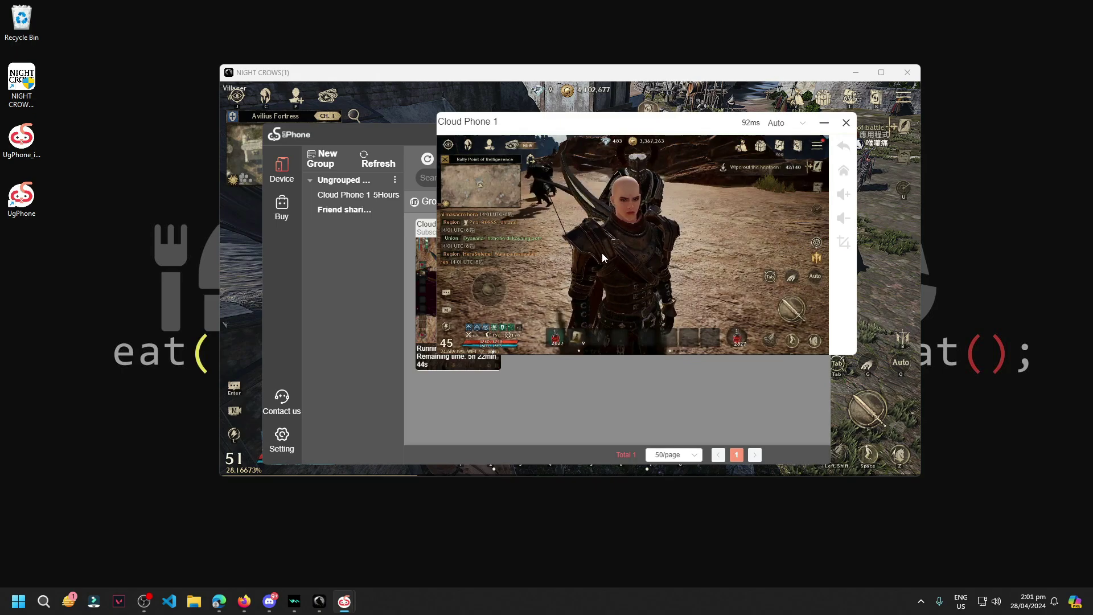
key(alt+F4)
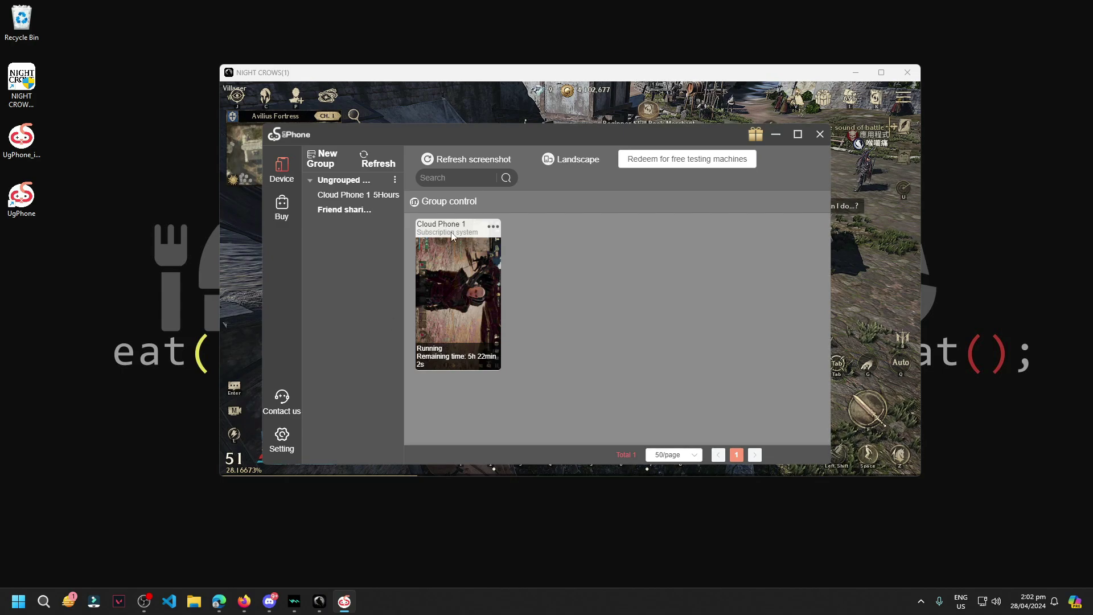
- Reopen Cloud Phone 1, use a hotbar item, and run the character to a new town spot
click(456, 308)
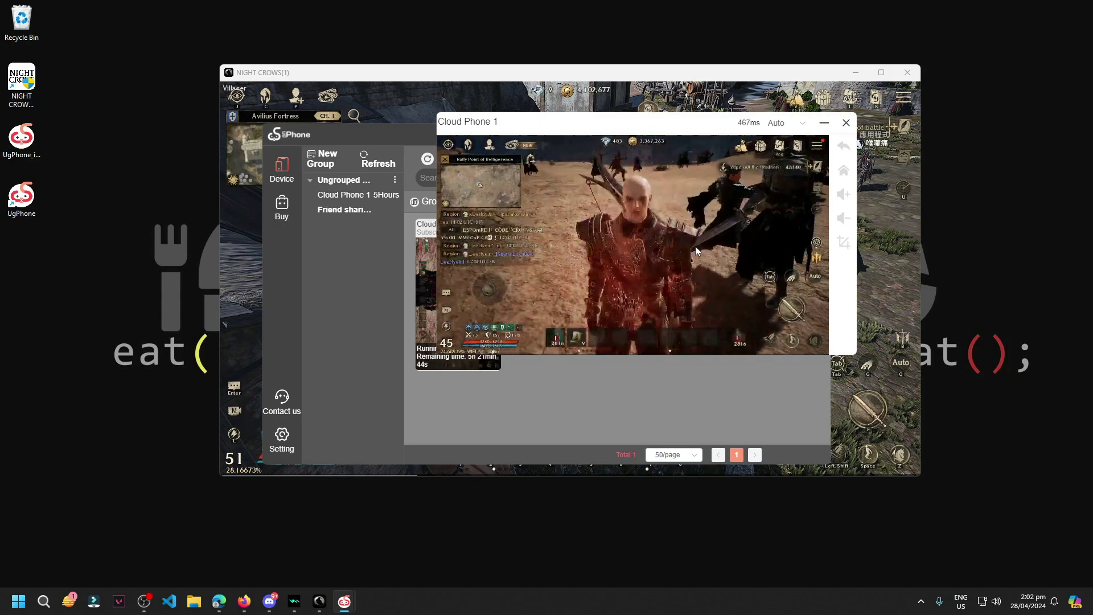
click(575, 340)
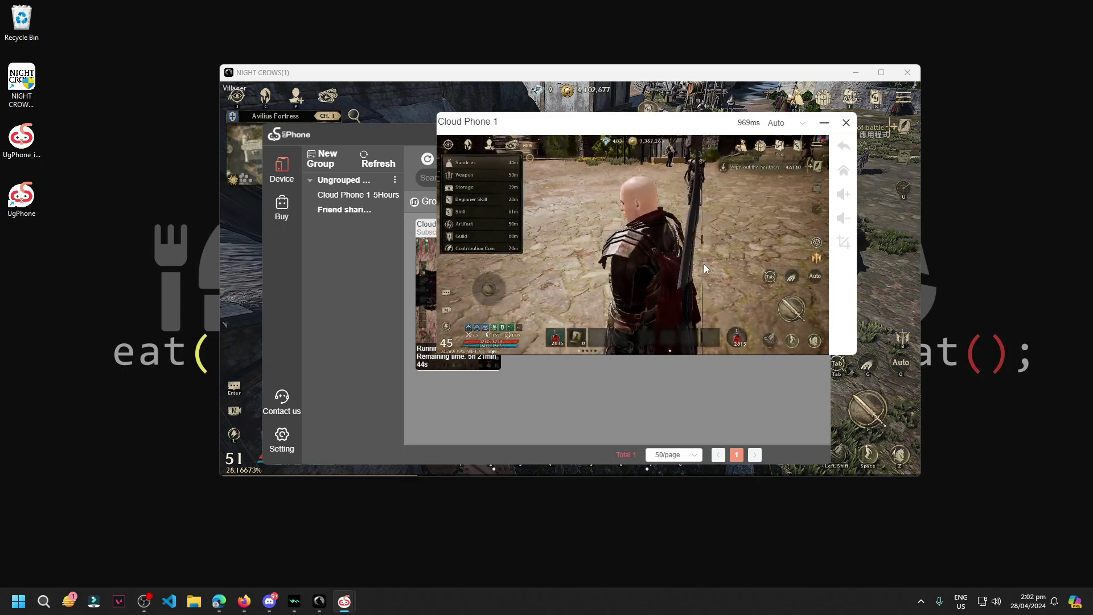
drag(493, 279, 477, 262)
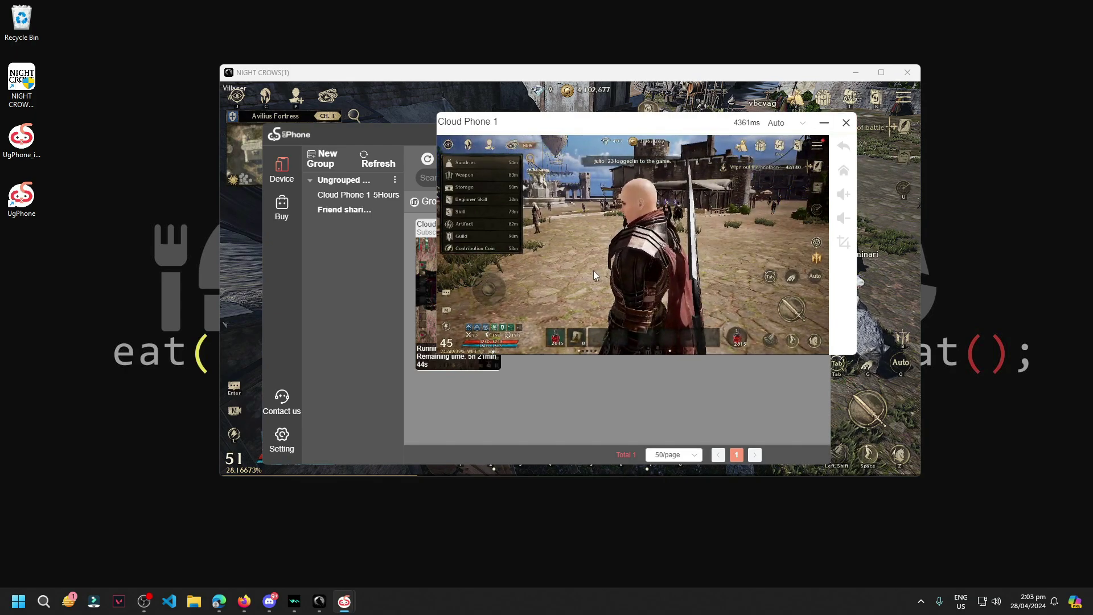
- Close the stream and compare the GVIP and SVIP purchase plans before returning to Device
click(846, 123)
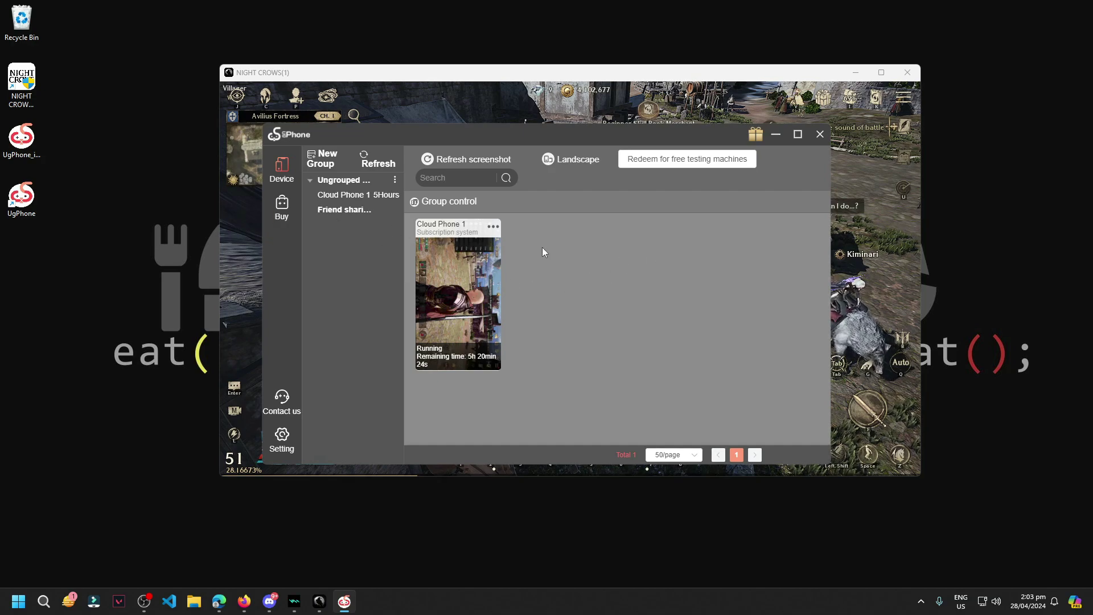
click(277, 214)
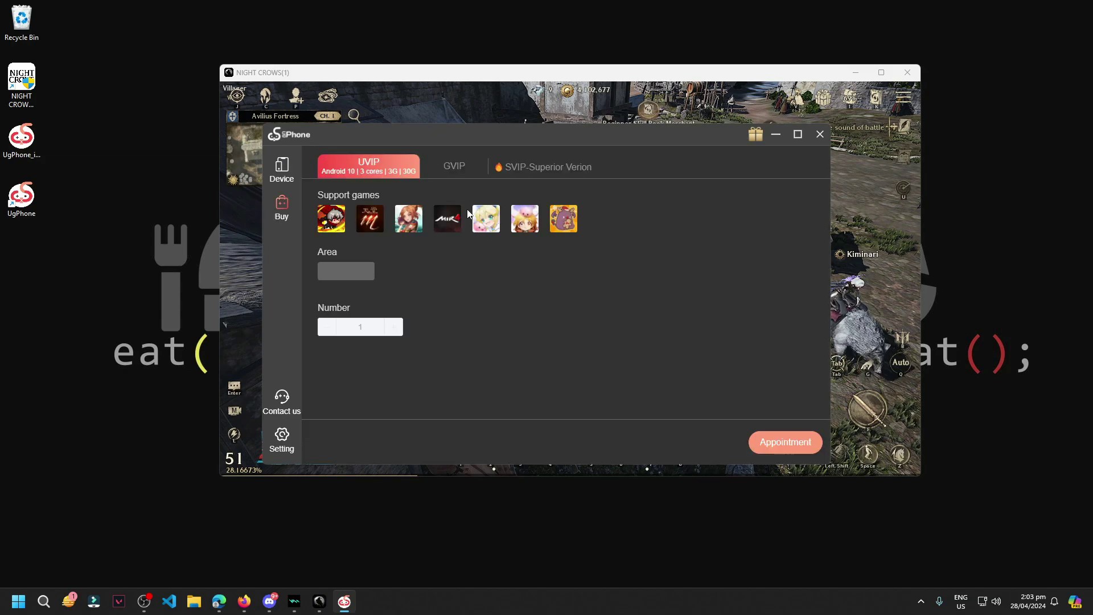
click(463, 168)
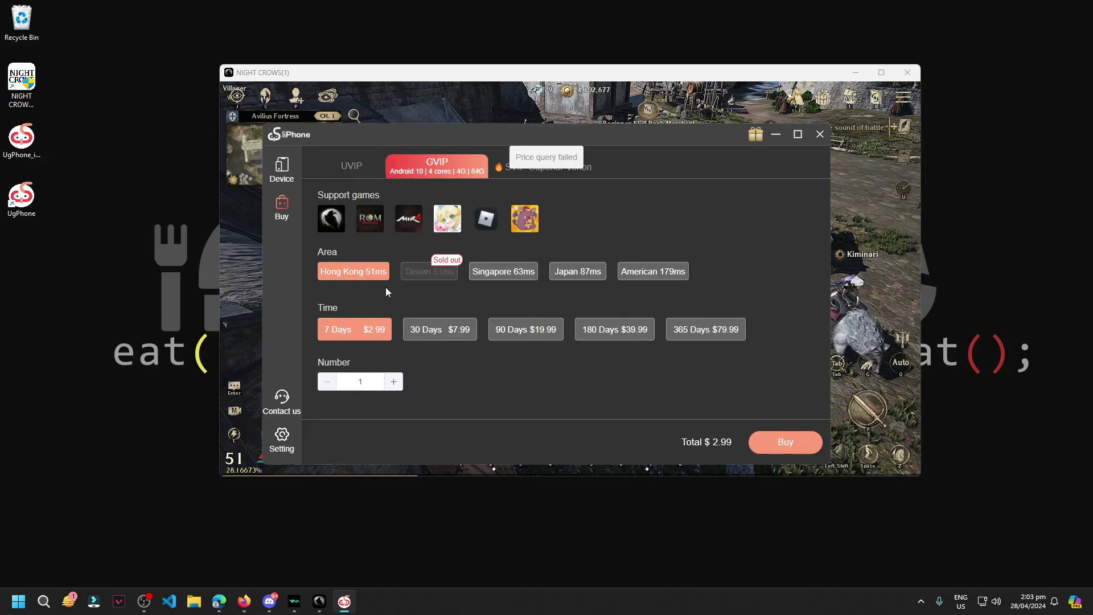
click(517, 173)
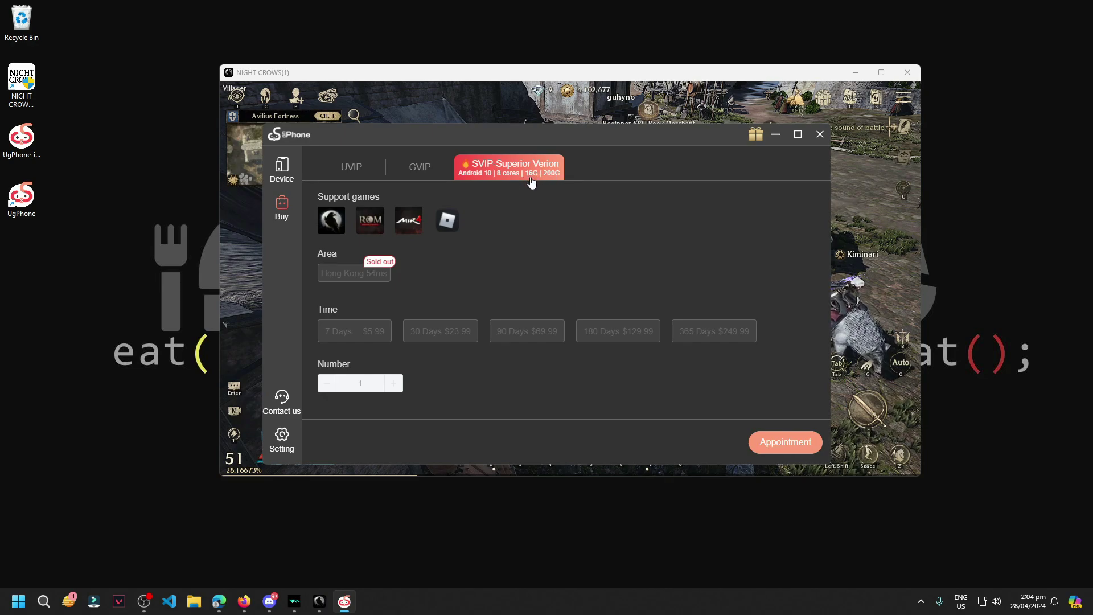
click(416, 171)
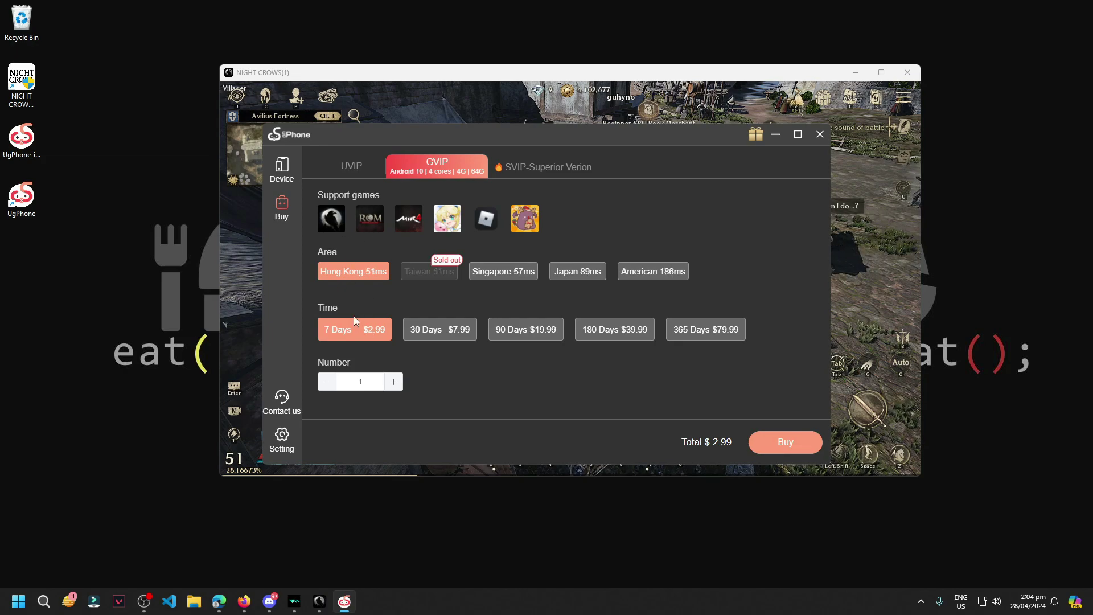
click(281, 169)
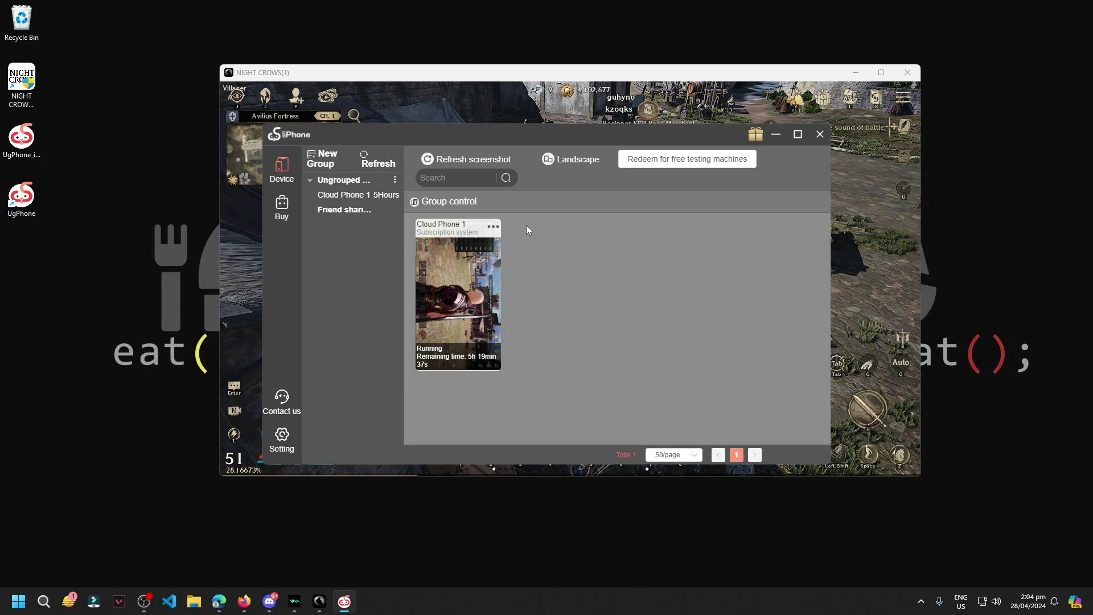
- Check the GVIP plan pricing for the Hong Kong area, then go back to Device
click(329, 199)
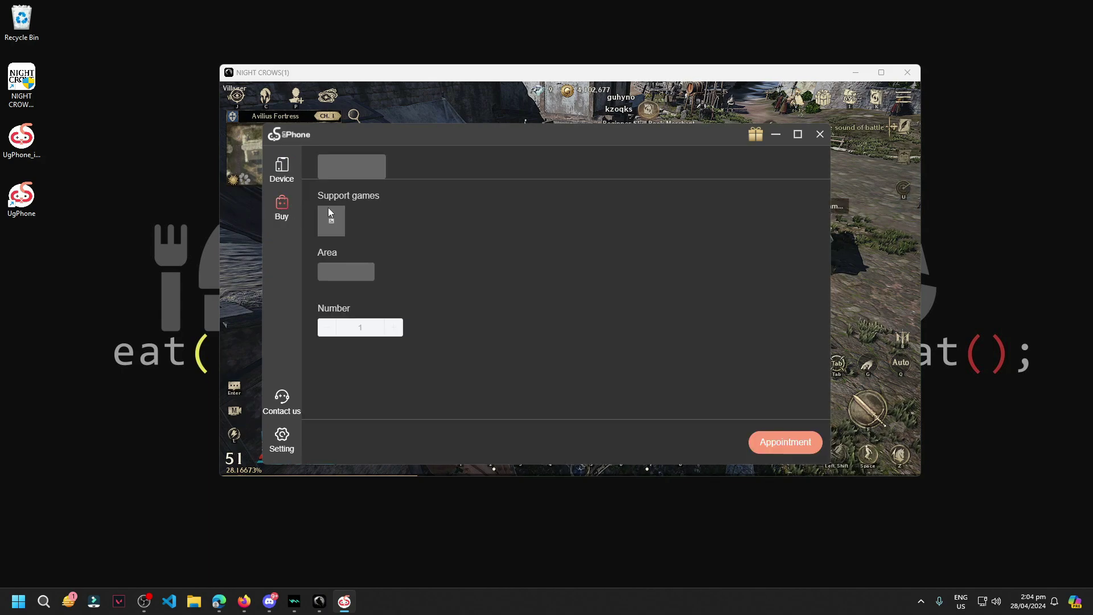
click(437, 168)
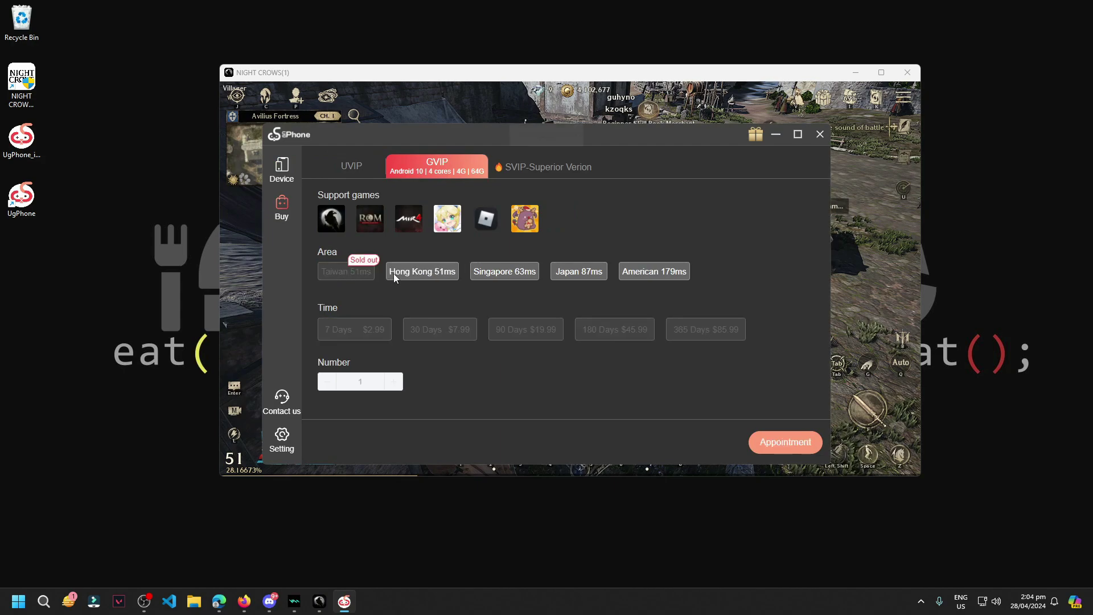
click(394, 274)
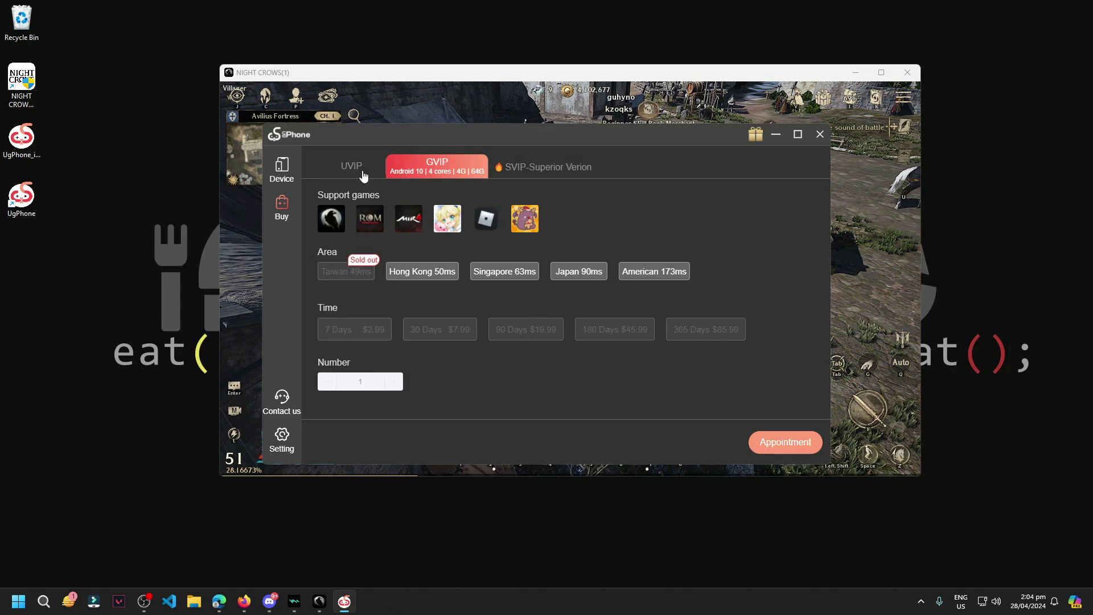
click(429, 271)
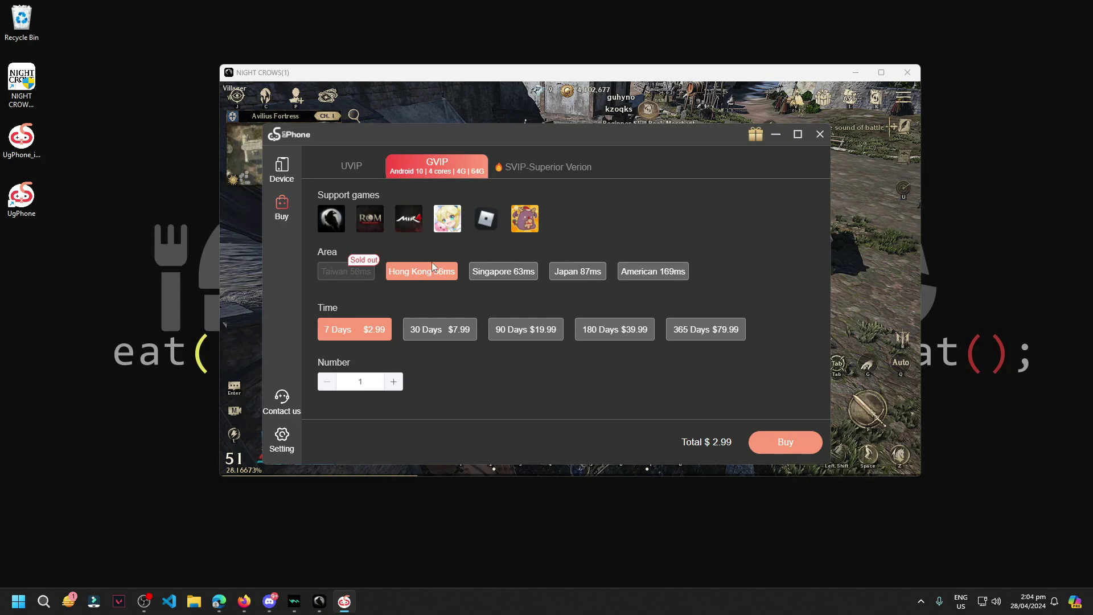
click(278, 171)
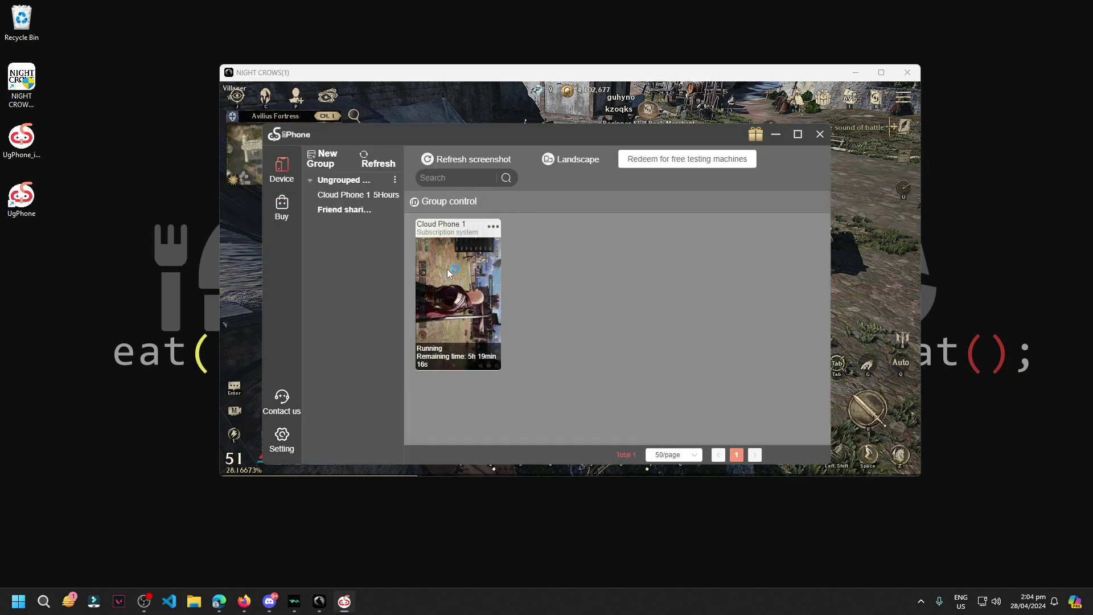
- Open the Cloud Phone 1 window and drag it down and to the left
click(449, 274)
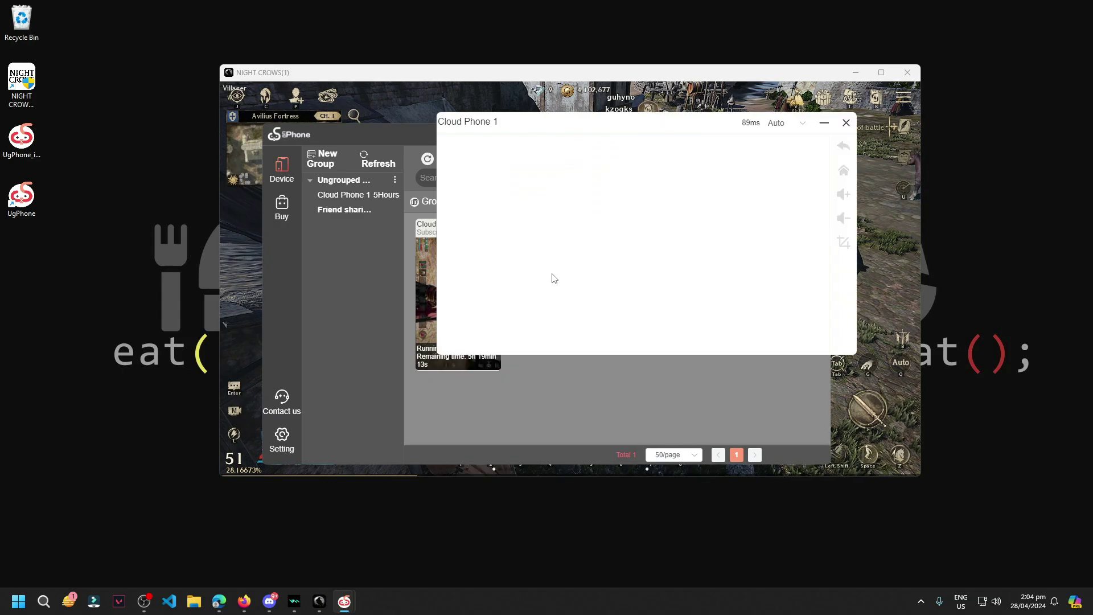
drag(658, 129, 587, 176)
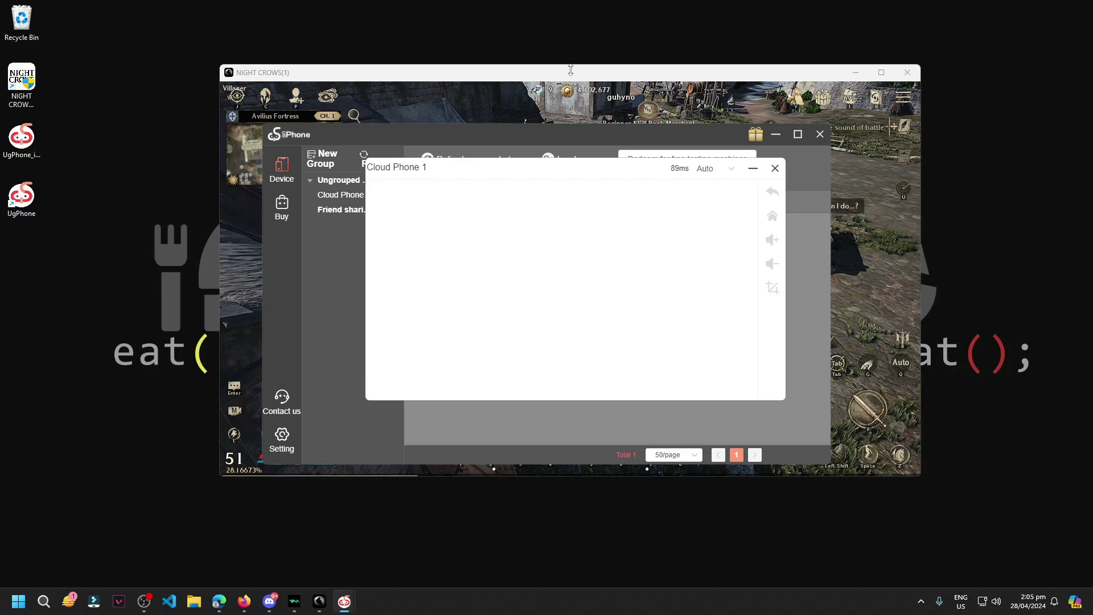
- Turn the camera in the Night Crows PC client, then switch between the UgPhone windows from the taskbar
click(499, 80)
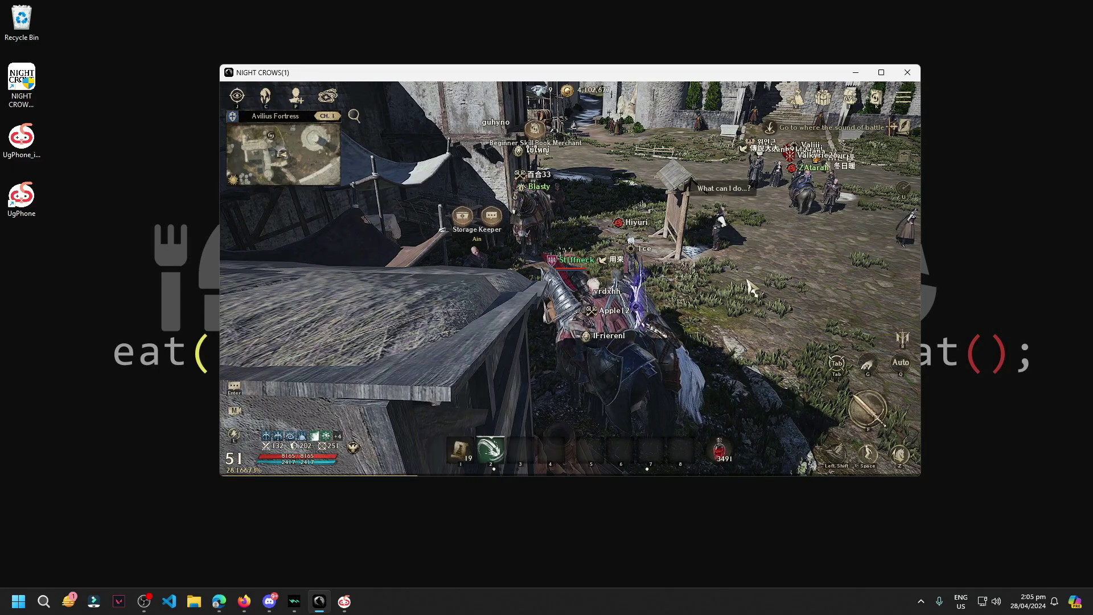
drag(751, 287, 788, 288)
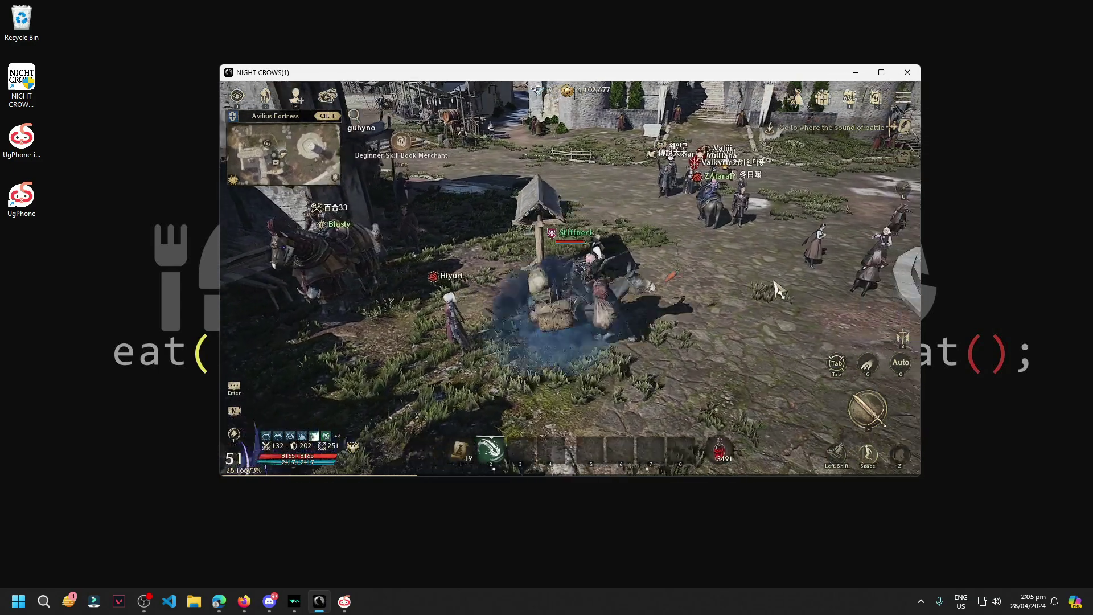
mouse_move(344, 601)
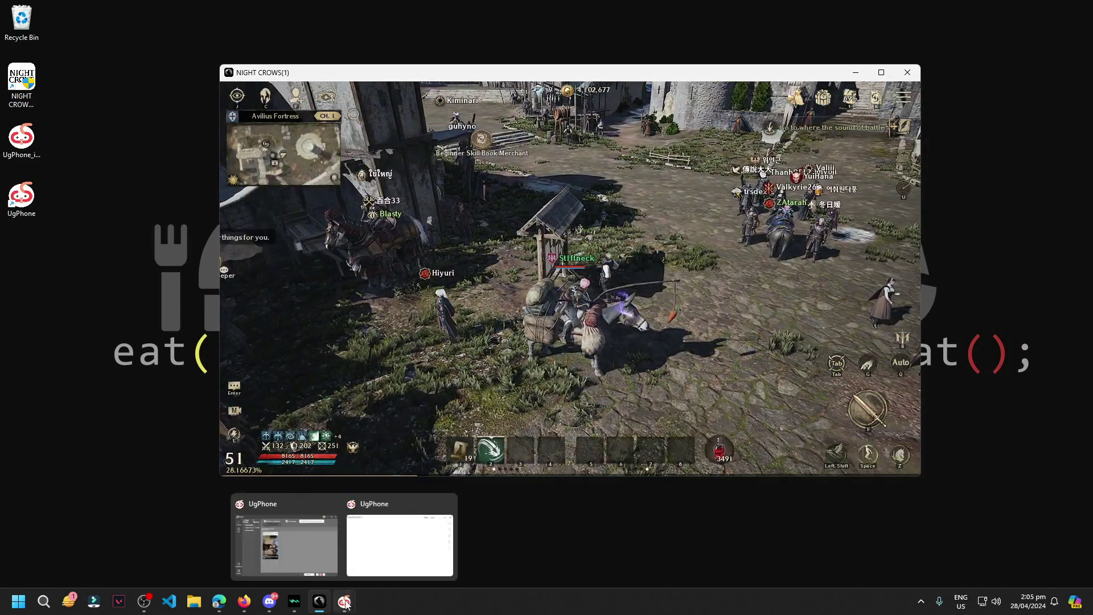
click(392, 531)
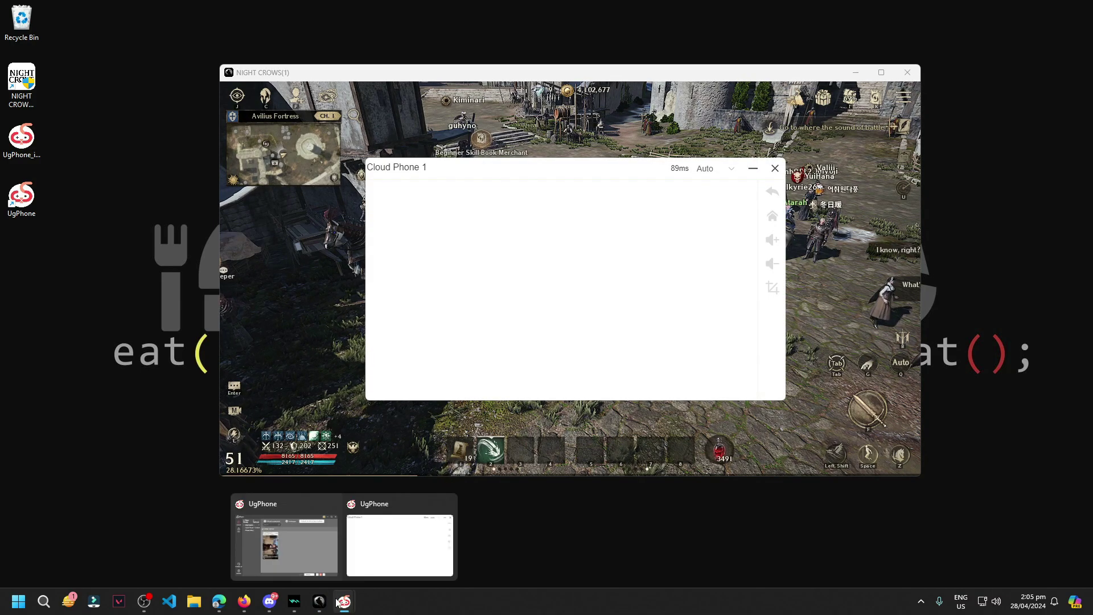
click(285, 538)
click(434, 530)
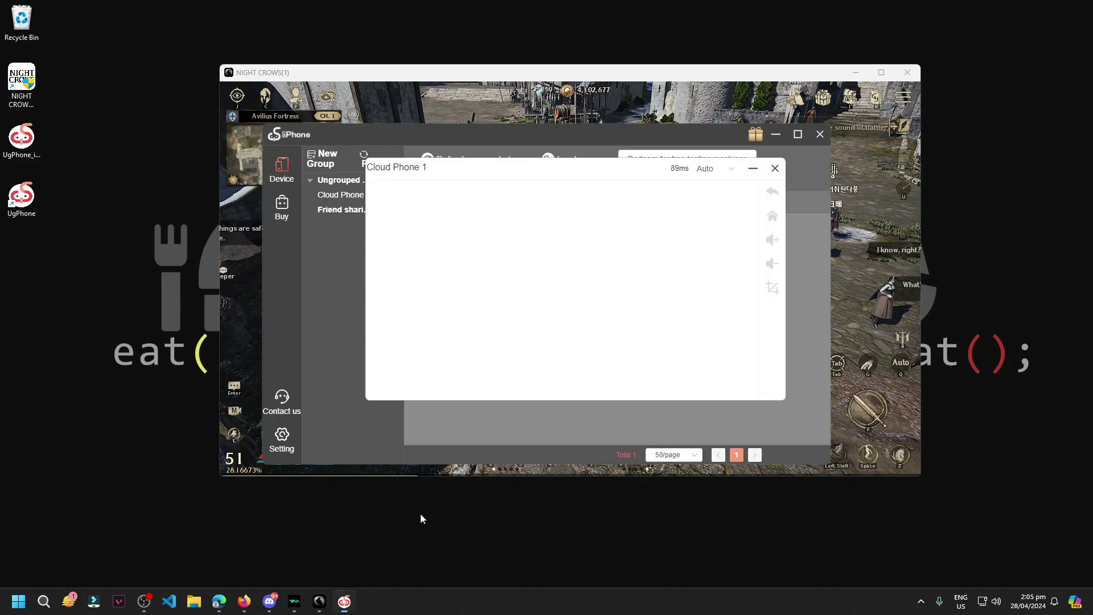
- Leave the stream quality on Auto, then close and reopen the Cloud Phone 1 window
click(704, 170)
click(708, 172)
click(708, 171)
click(708, 198)
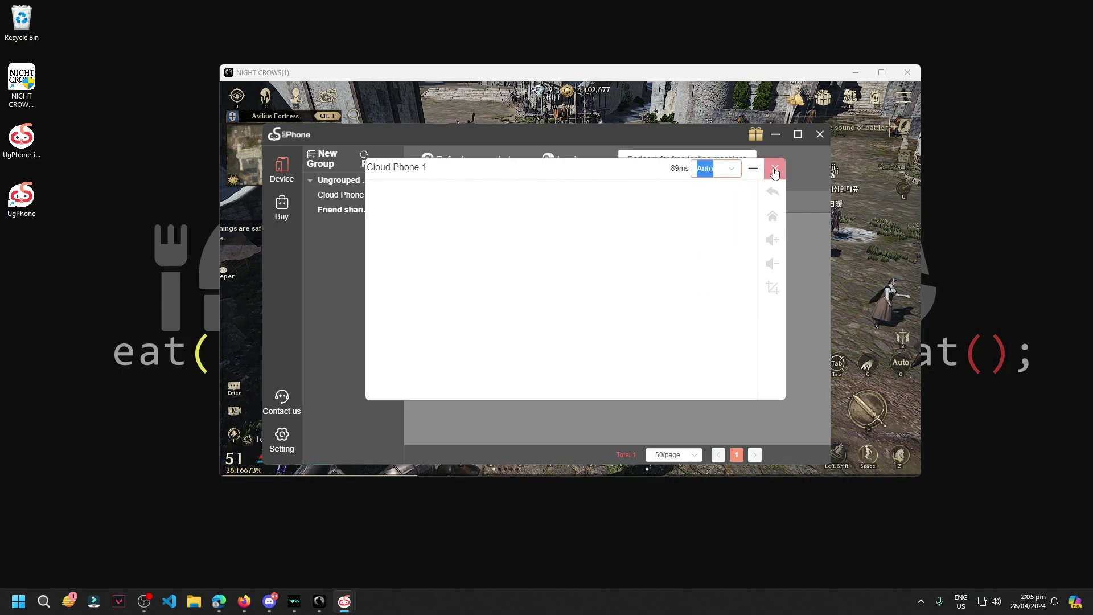
click(774, 168)
click(455, 290)
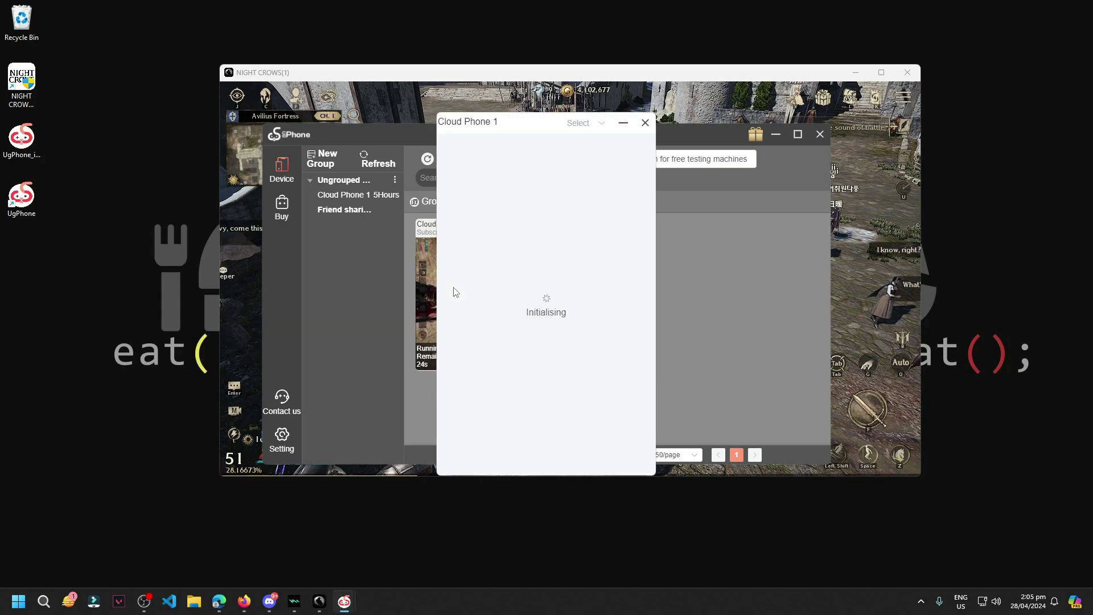